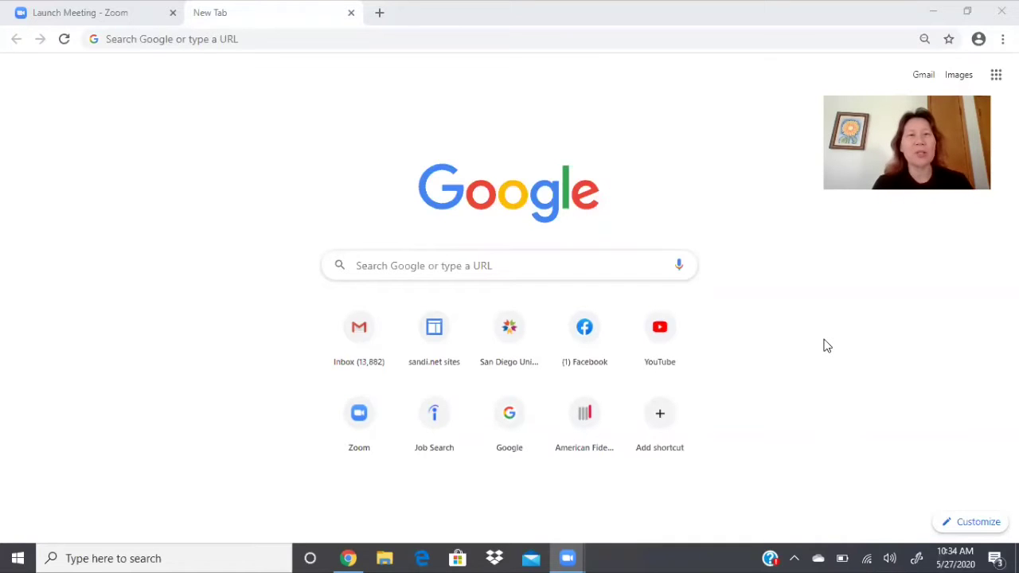
Search Google for 'music lab'
click(456, 265)
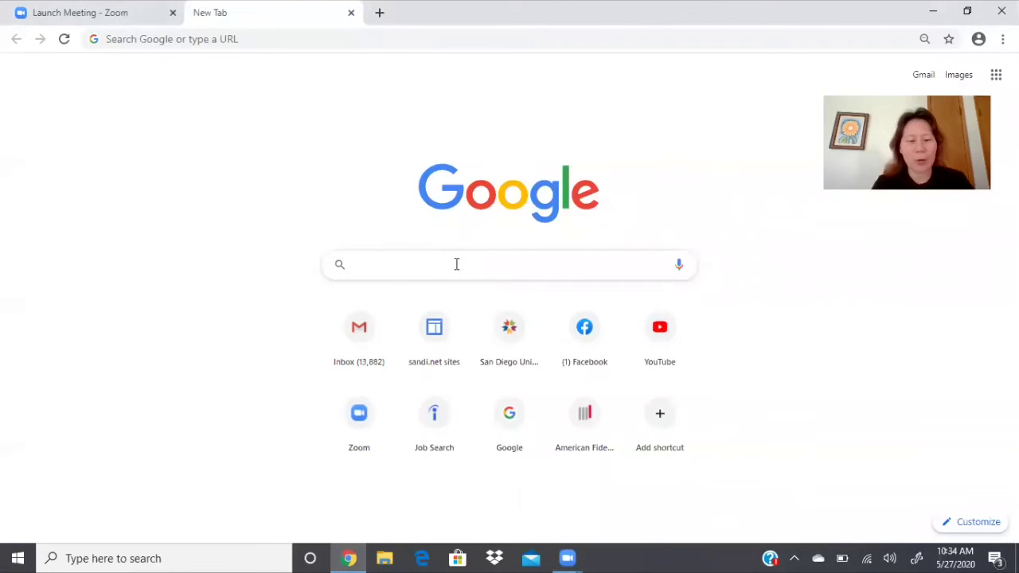
text(music la)
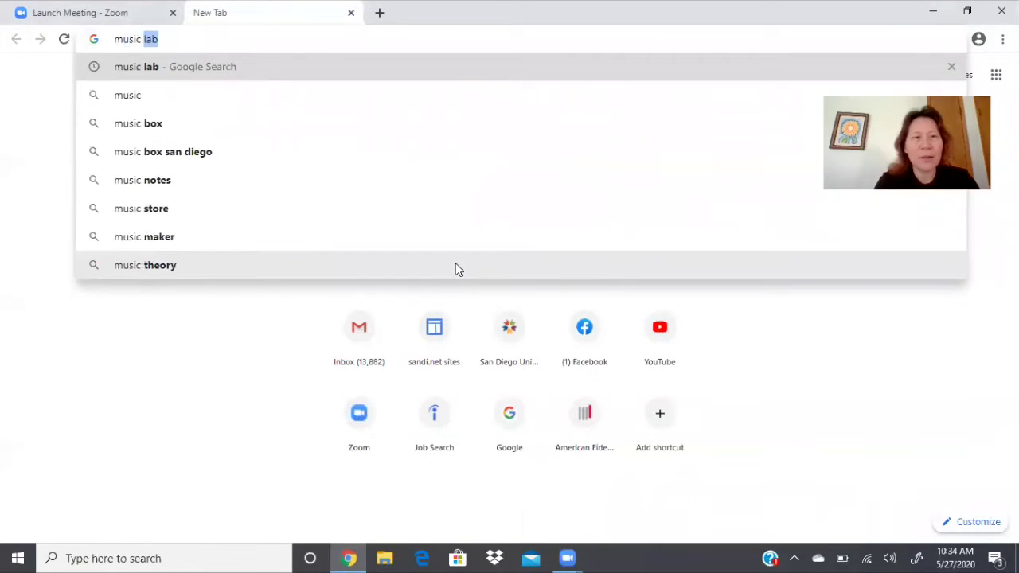
text(b)
key(Return)
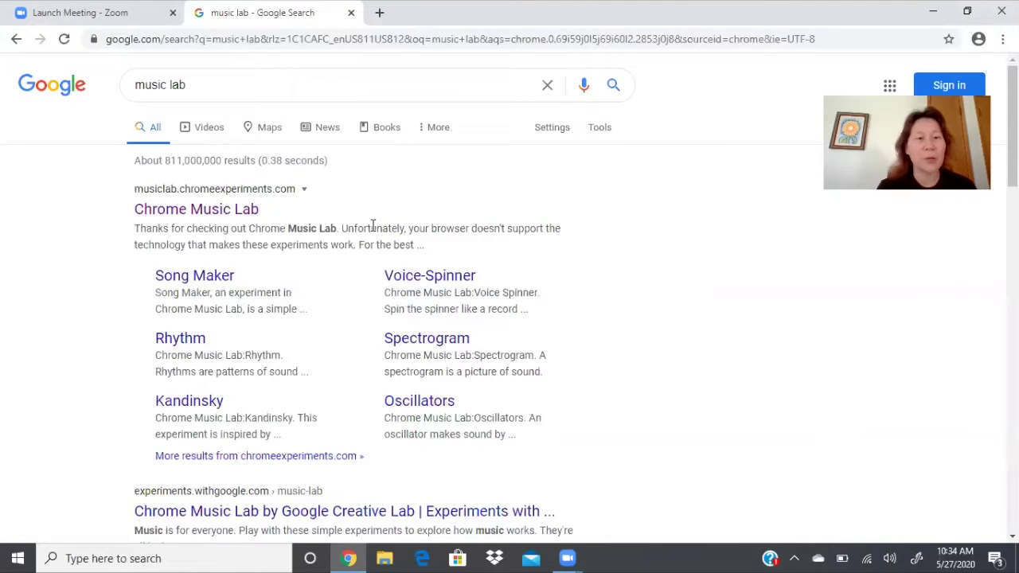
Open the Chrome Music Lab site and browse its grid of experiments
click(242, 211)
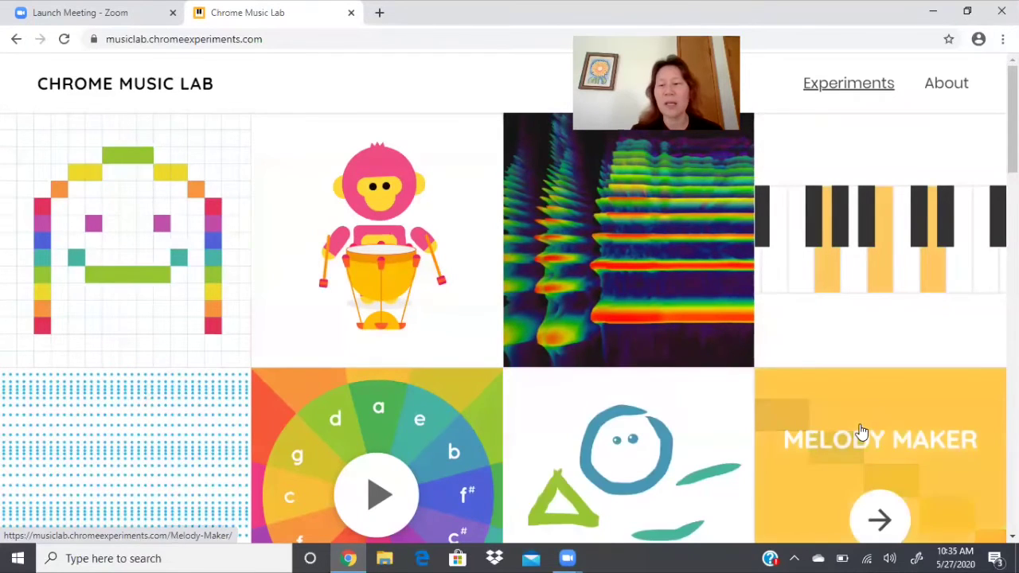
scroll(904, 435, down, 5)
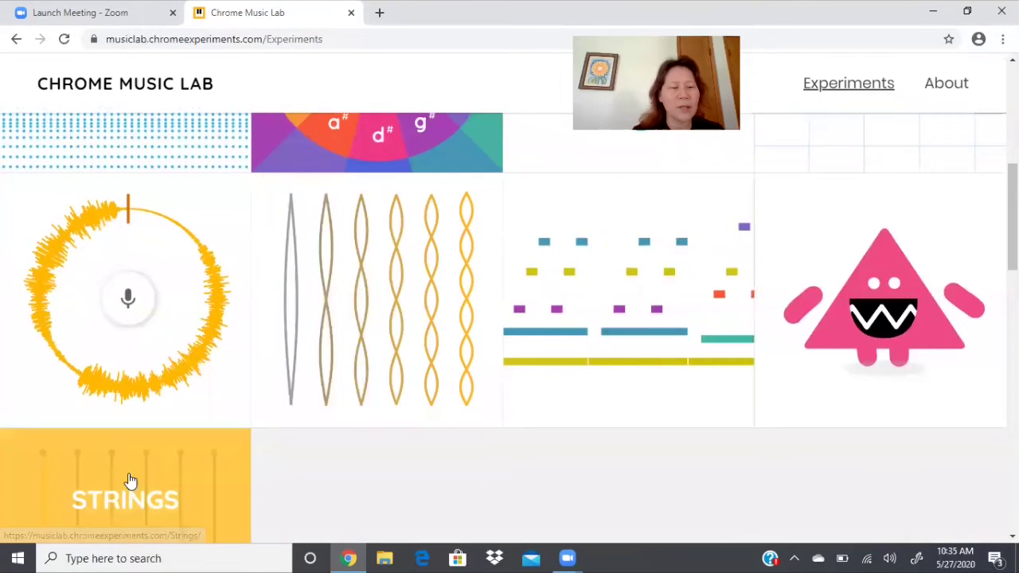
scroll(366, 491, up, 4)
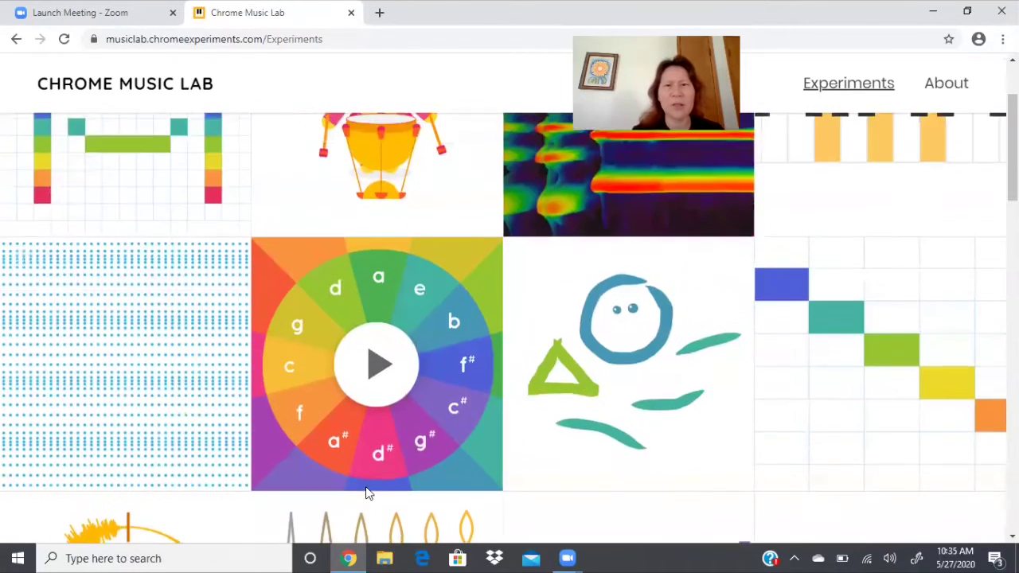
scroll(365, 490, up, 2)
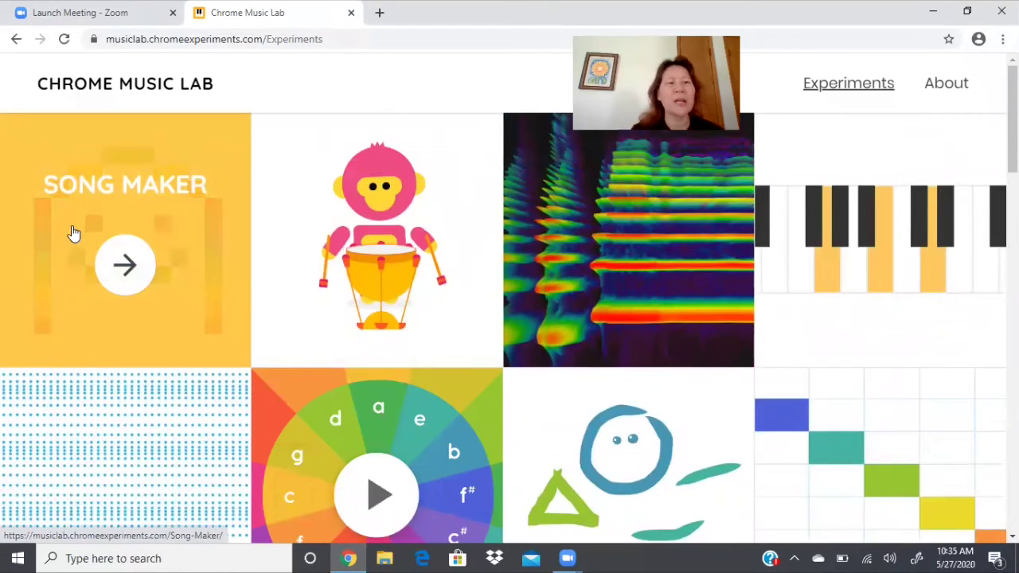
Open Song Maker and choose the Pentatonic scale in its settings
click(116, 251)
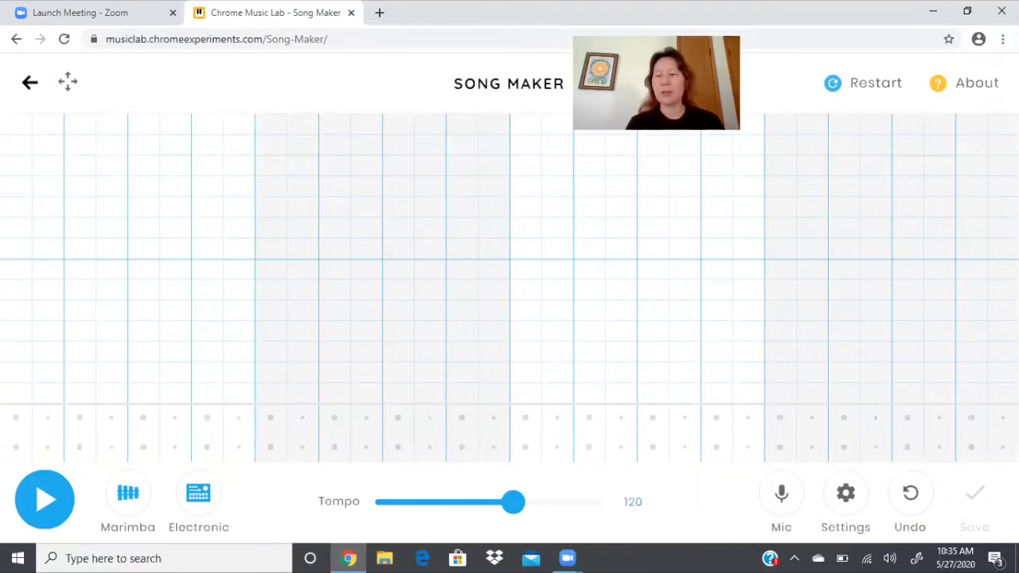
click(846, 493)
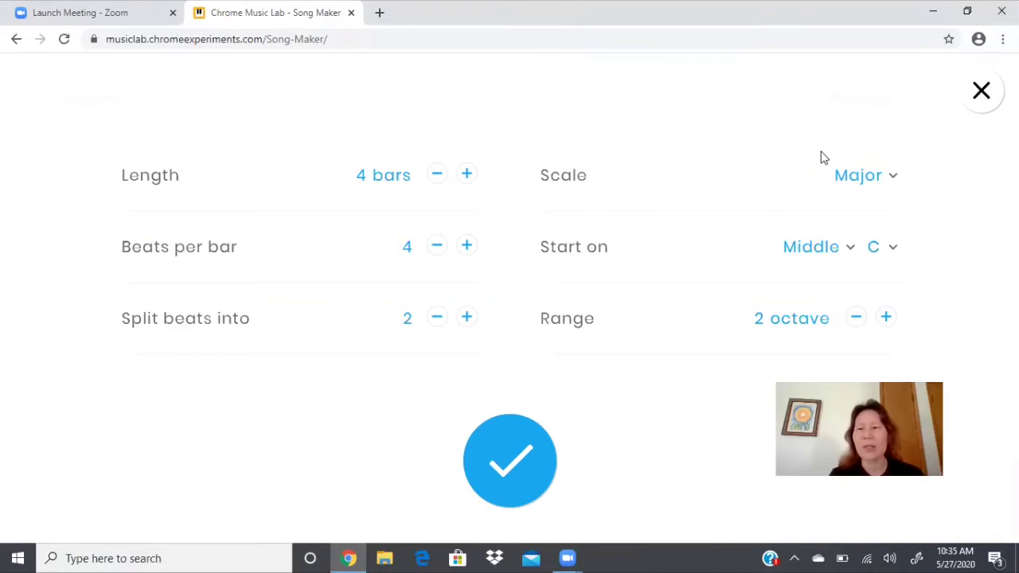
click(871, 178)
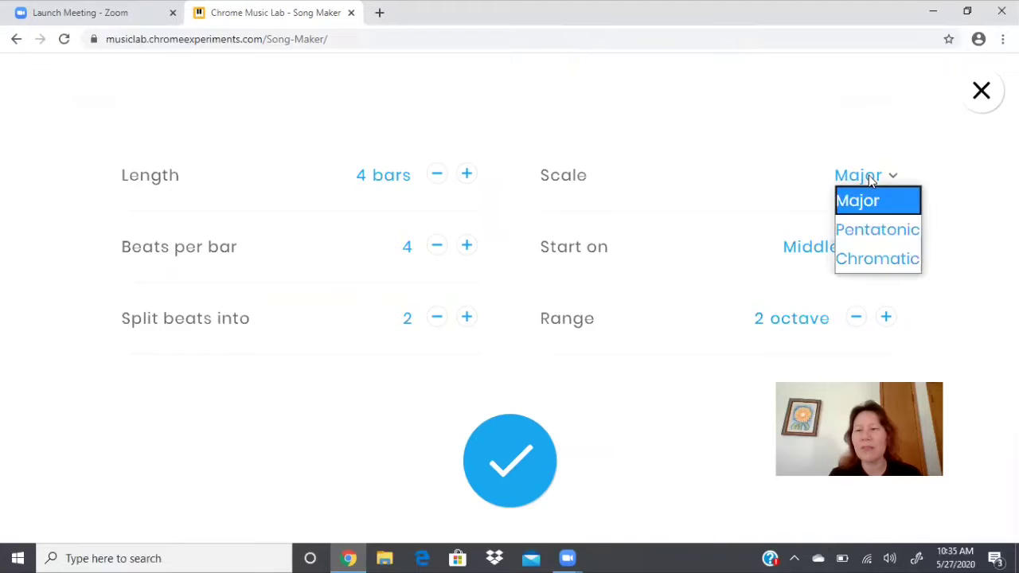
click(877, 232)
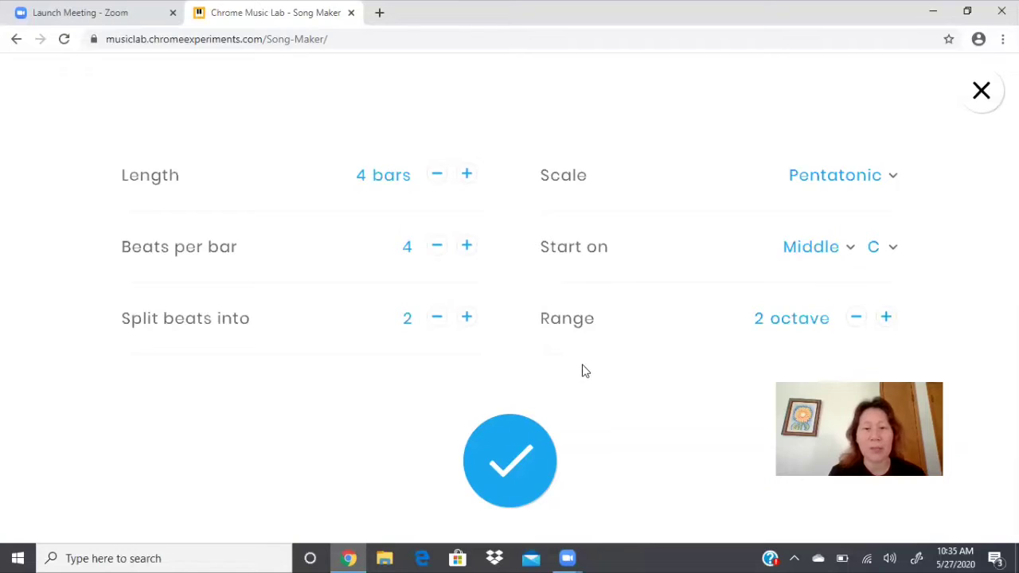
click(503, 462)
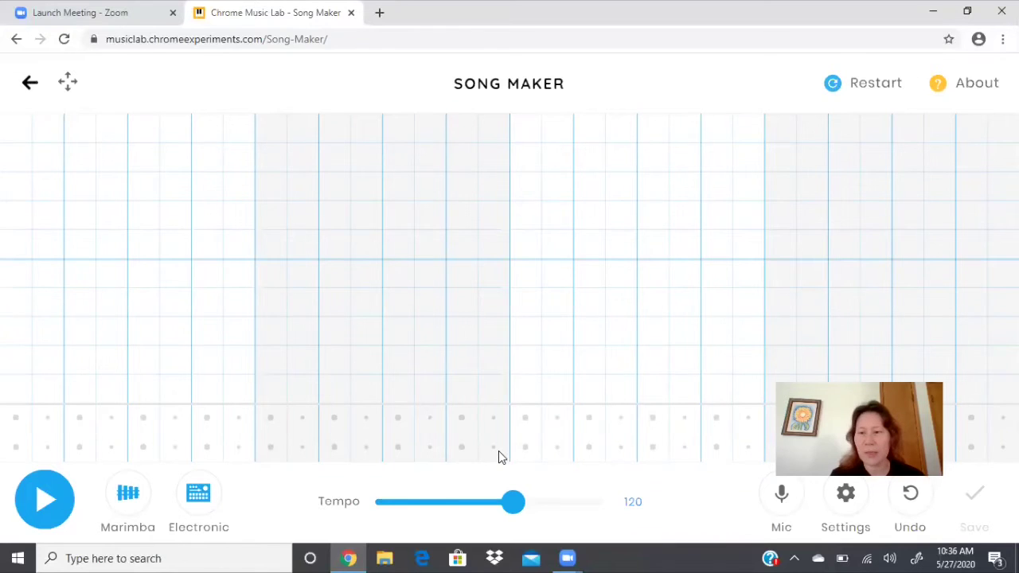
Paint scattered yellow, green and other coloured notes across the grid
click(29, 337)
click(59, 313)
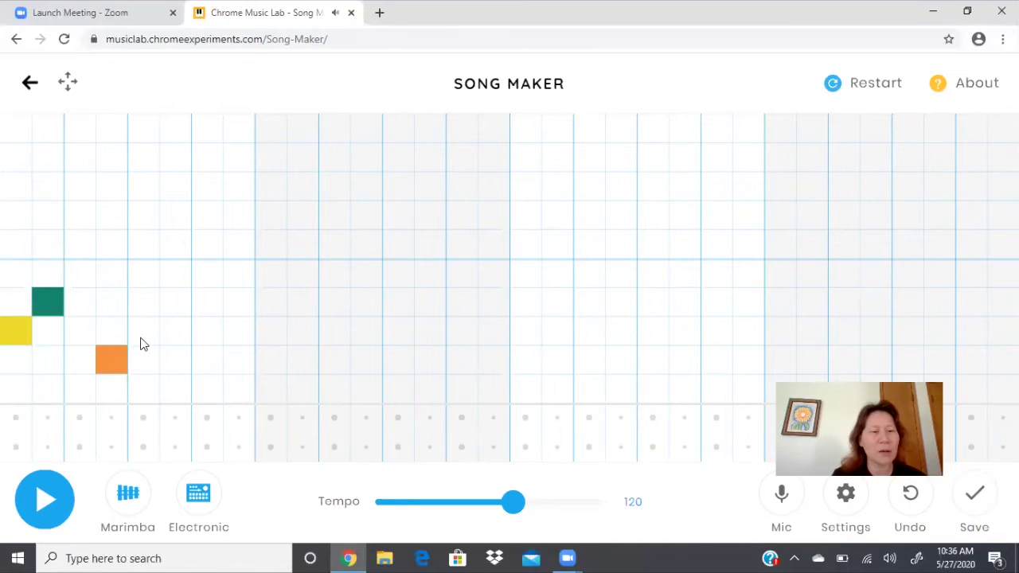
click(209, 345)
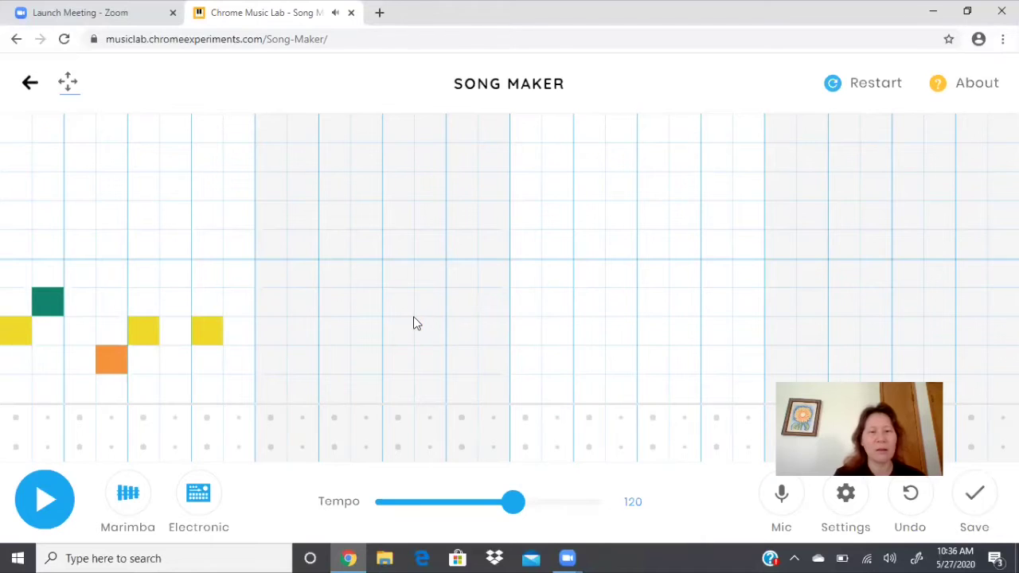
drag(414, 318, 423, 183)
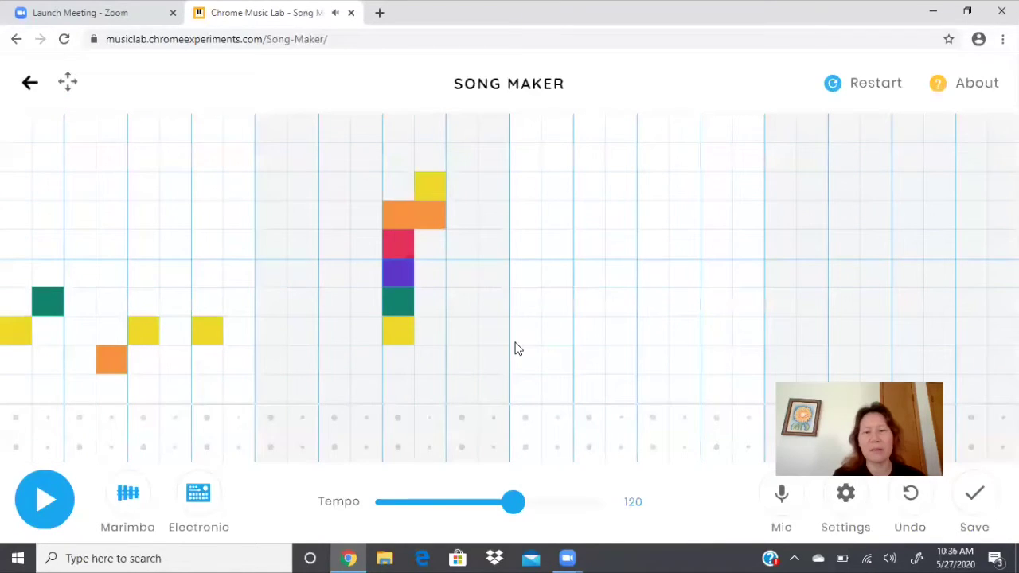
drag(518, 338, 915, 189)
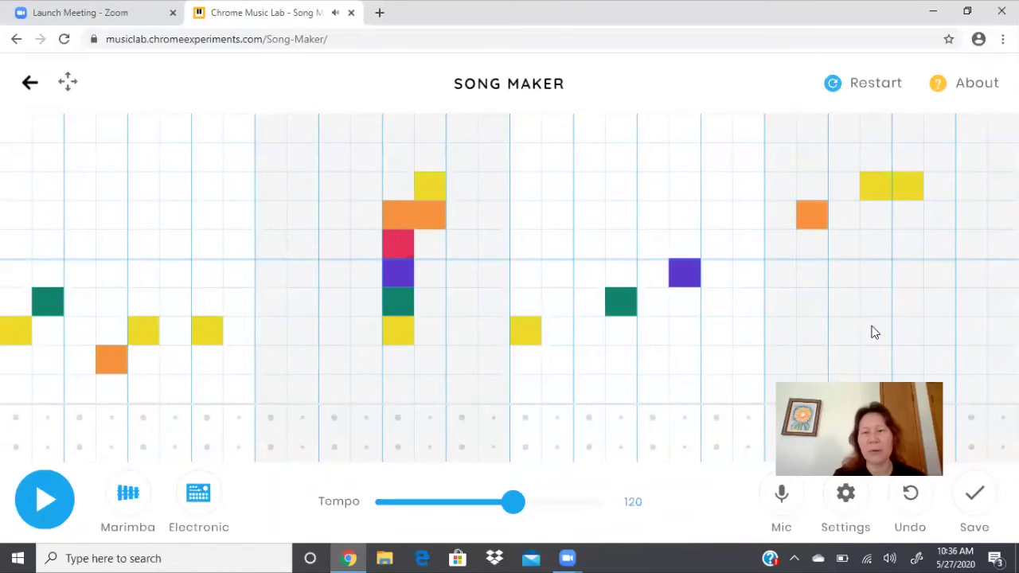
drag(873, 333, 780, 242)
drag(653, 127, 430, 127)
drag(398, 156, 335, 187)
drag(303, 242, 302, 275)
drag(780, 302, 748, 359)
drag(812, 155, 844, 243)
drag(303, 330, 303, 388)
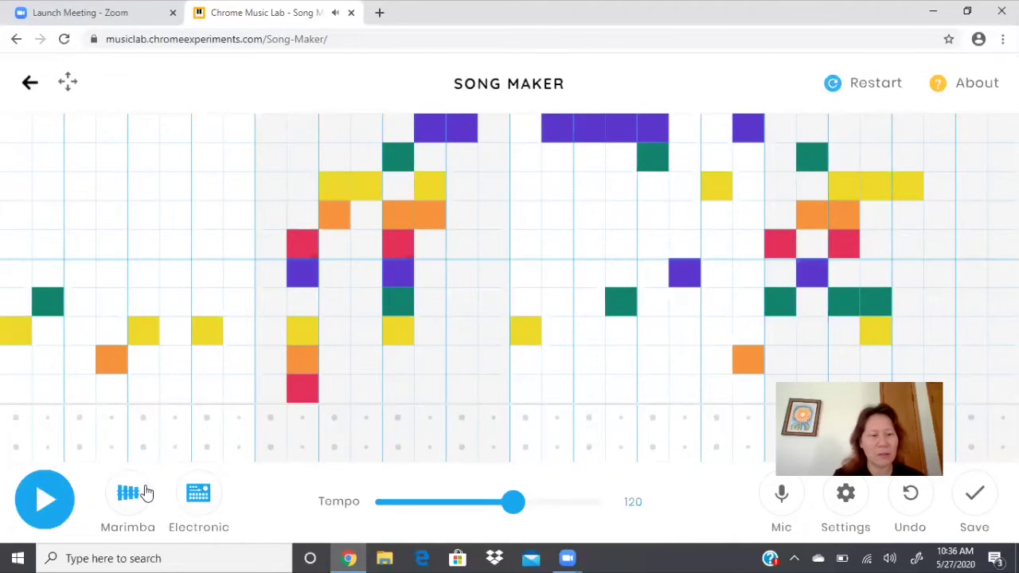
Switch the melody instrument to Strings, and add an orange note plus more middle notes
click(126, 495)
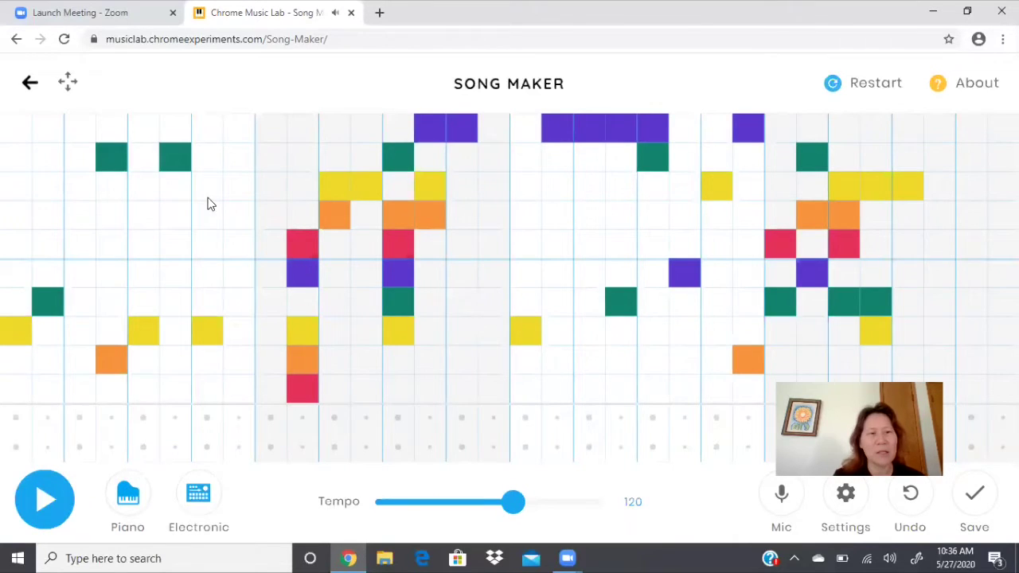
click(232, 223)
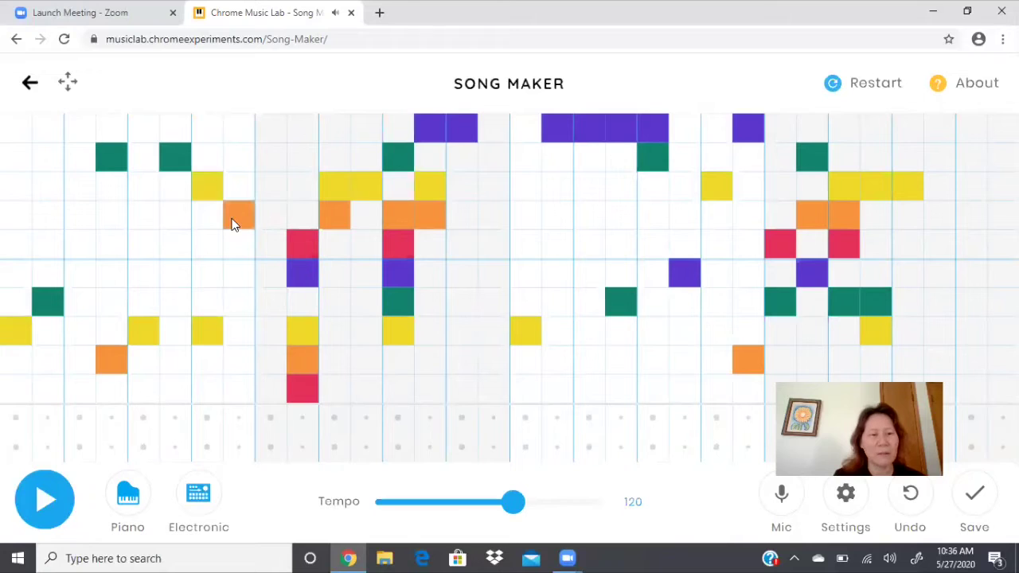
click(125, 496)
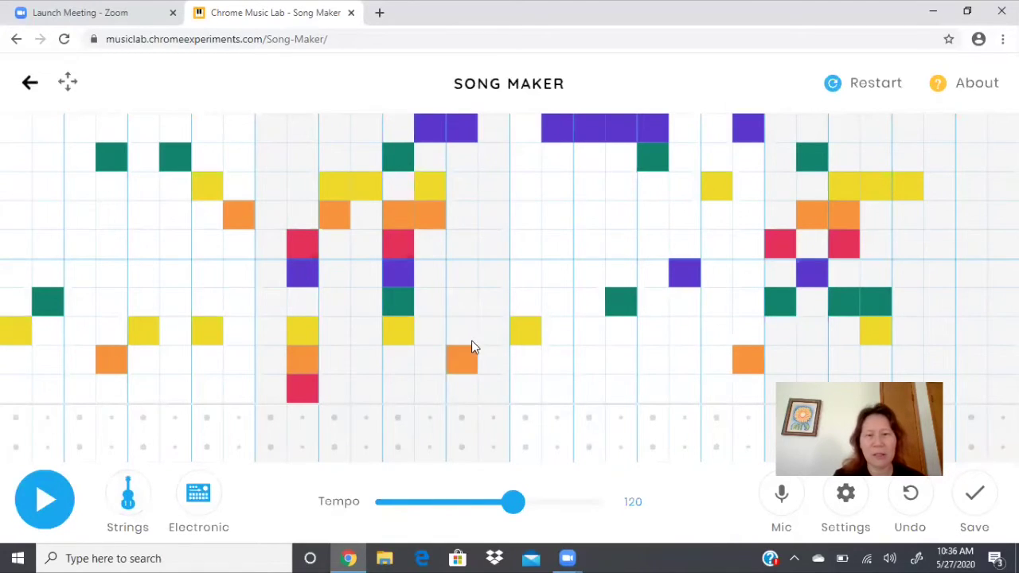
mouse_move(471, 340)
mouse_down()
mouse_move(576, 172)
mouse_move(591, 183)
mouse_up()
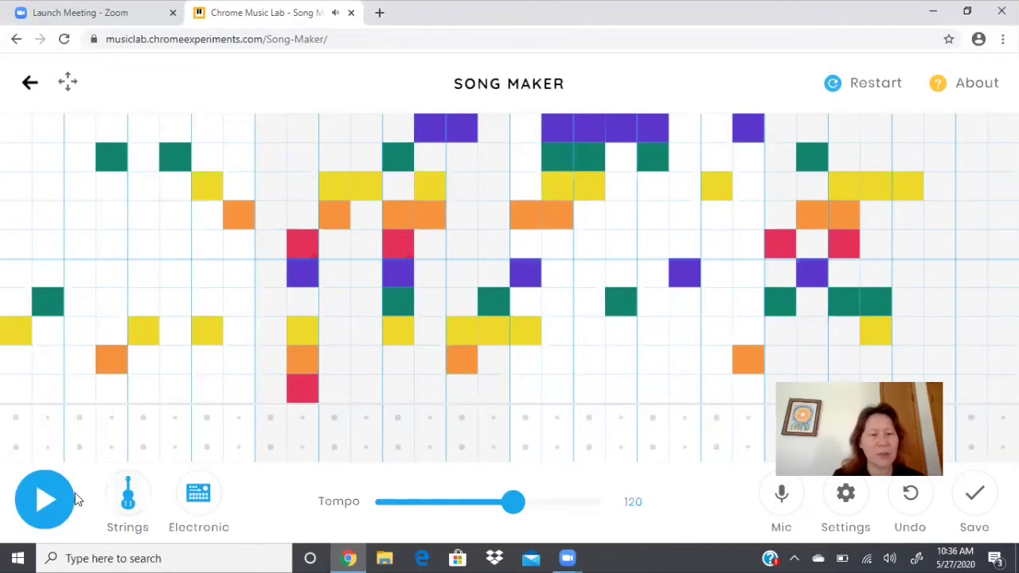
Play the song with the Woodwind and Synth melody instruments, then return to Marimba
click(52, 500)
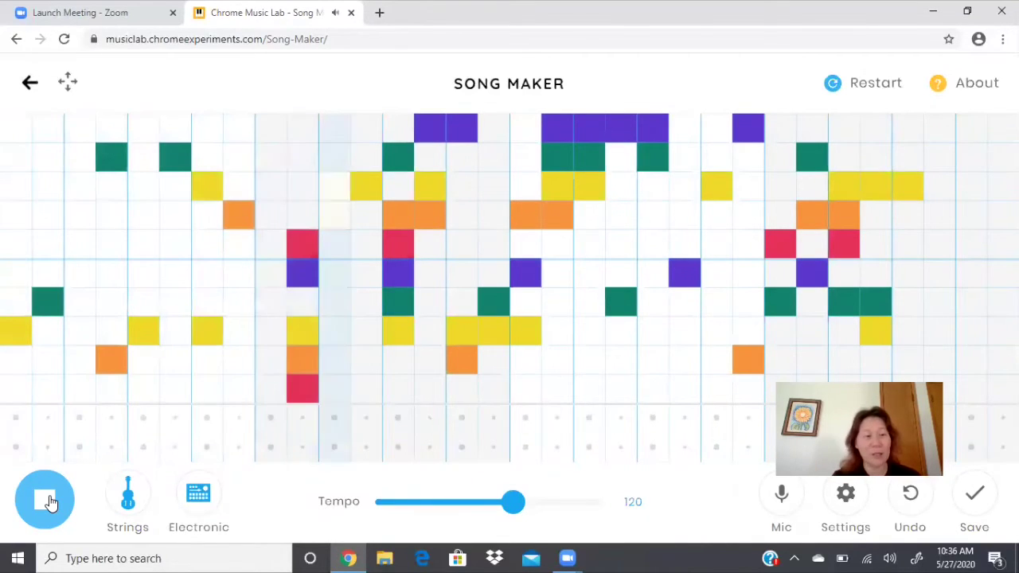
click(50, 501)
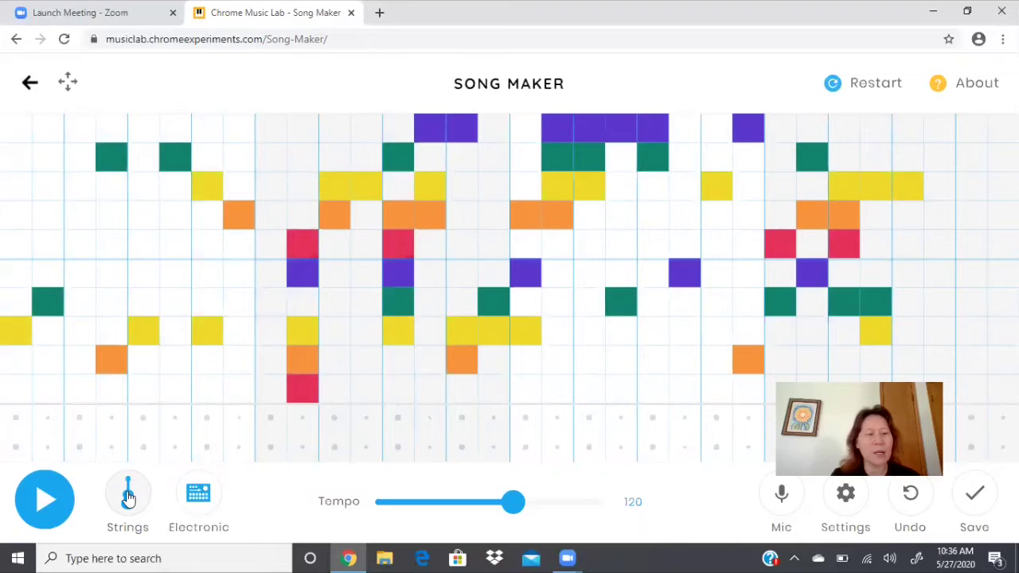
click(128, 498)
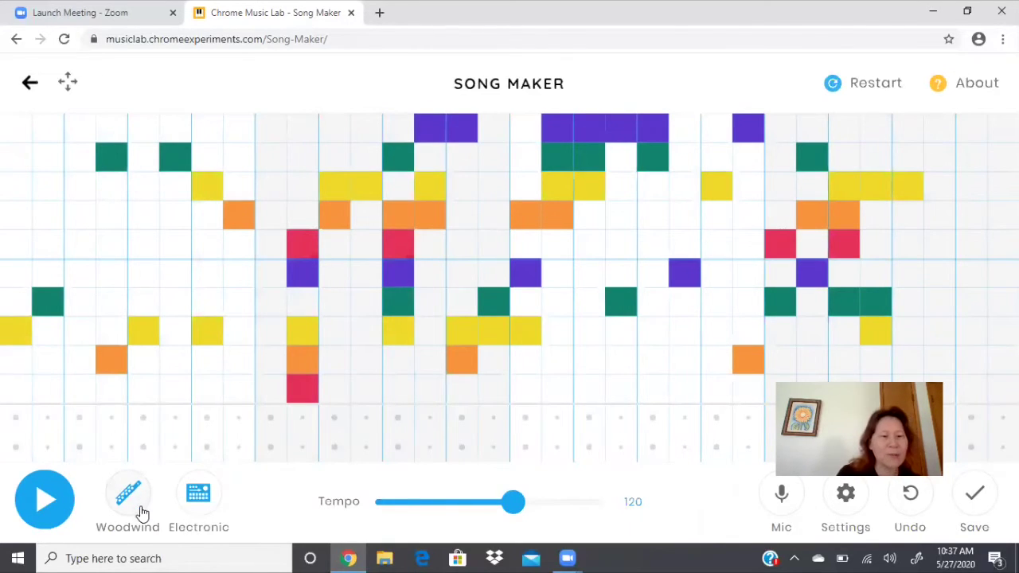
click(44, 504)
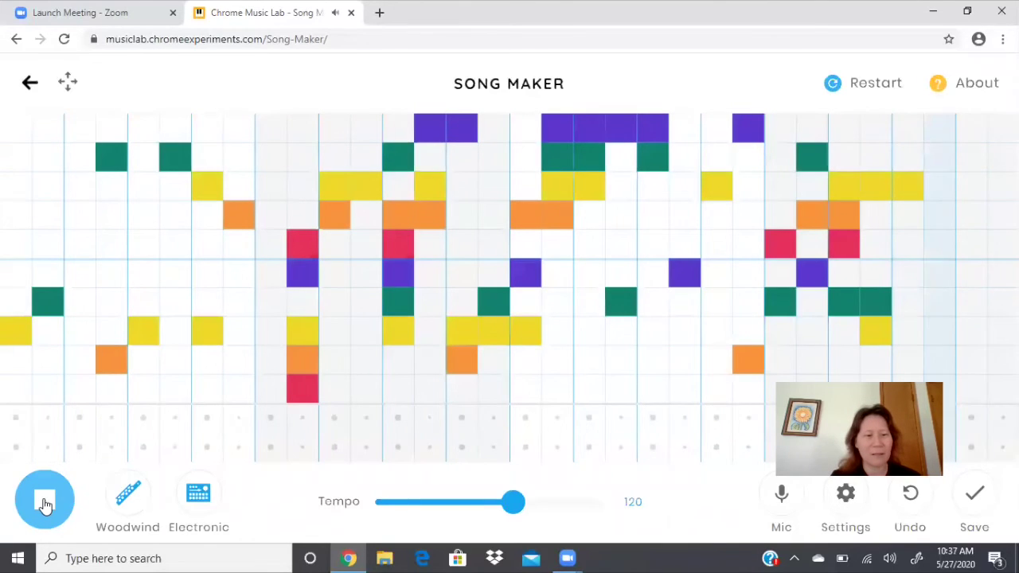
click(45, 505)
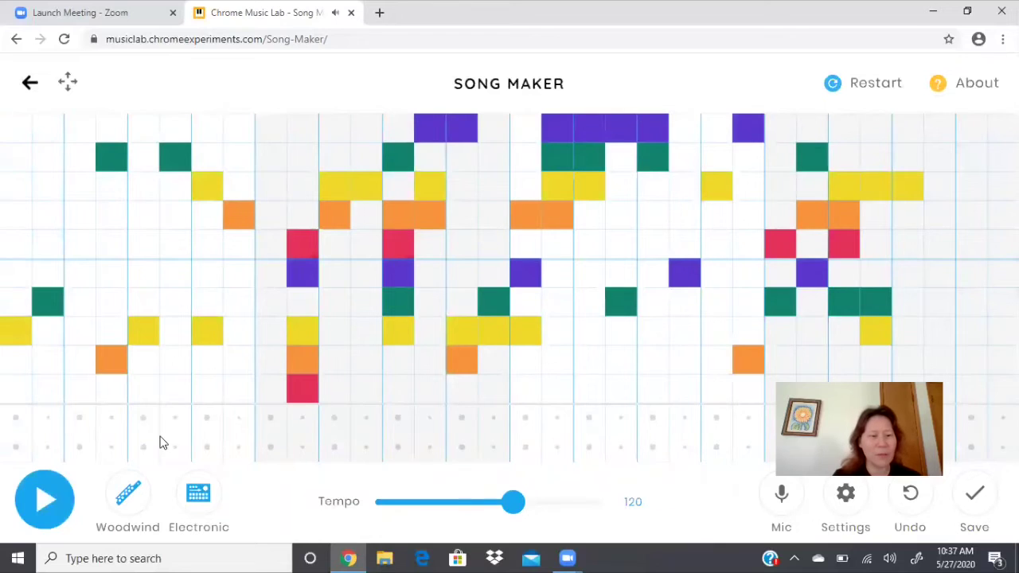
click(134, 497)
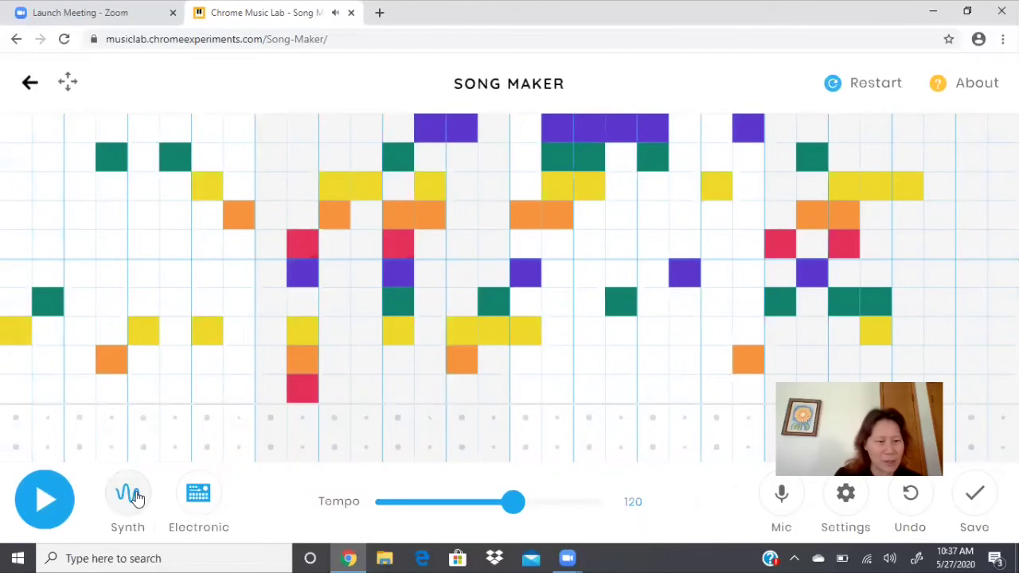
click(44, 501)
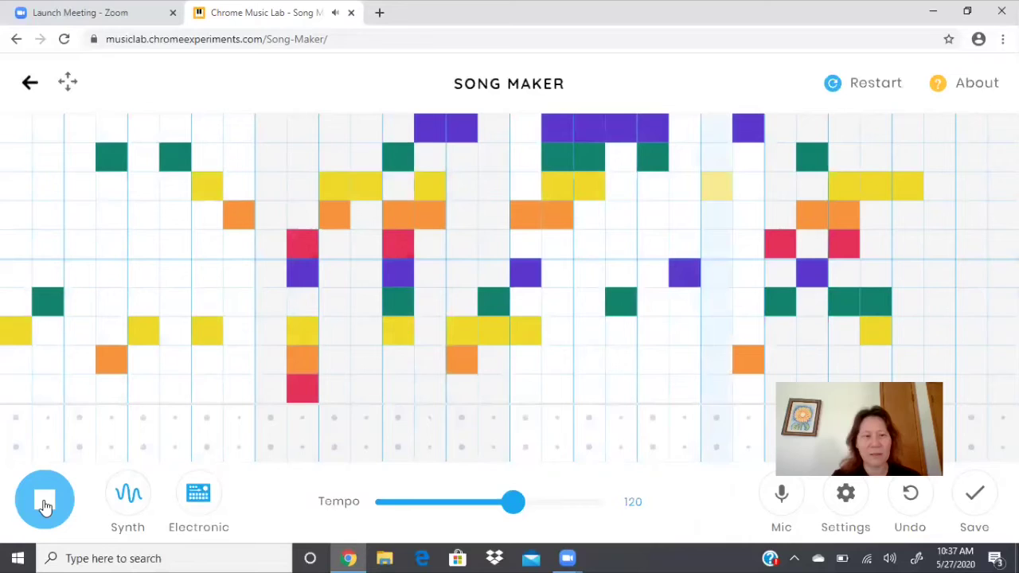
click(44, 506)
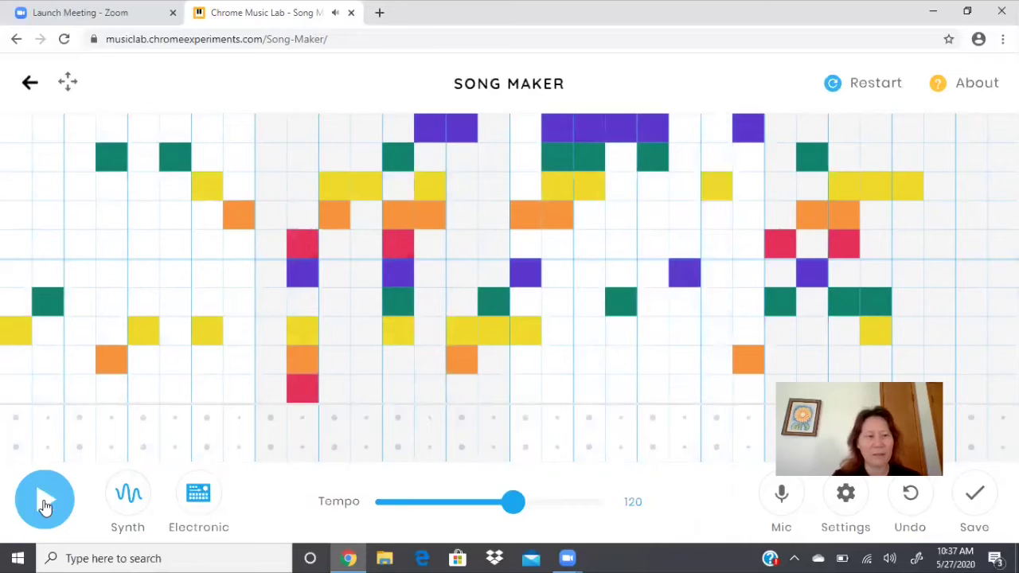
click(130, 496)
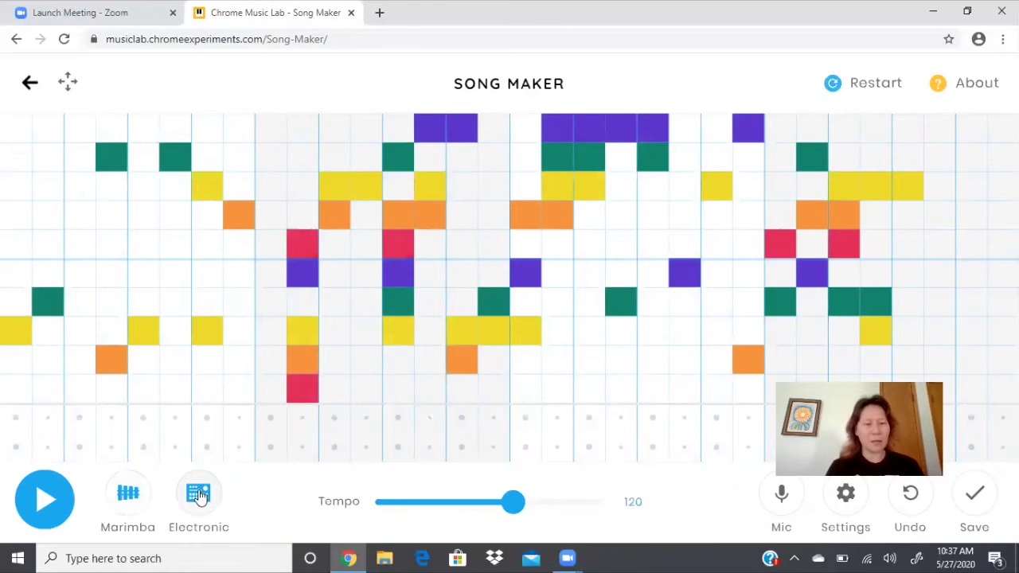
Cycle the percussion through Blocks, Conga and Electronic, settling on Kit
click(201, 496)
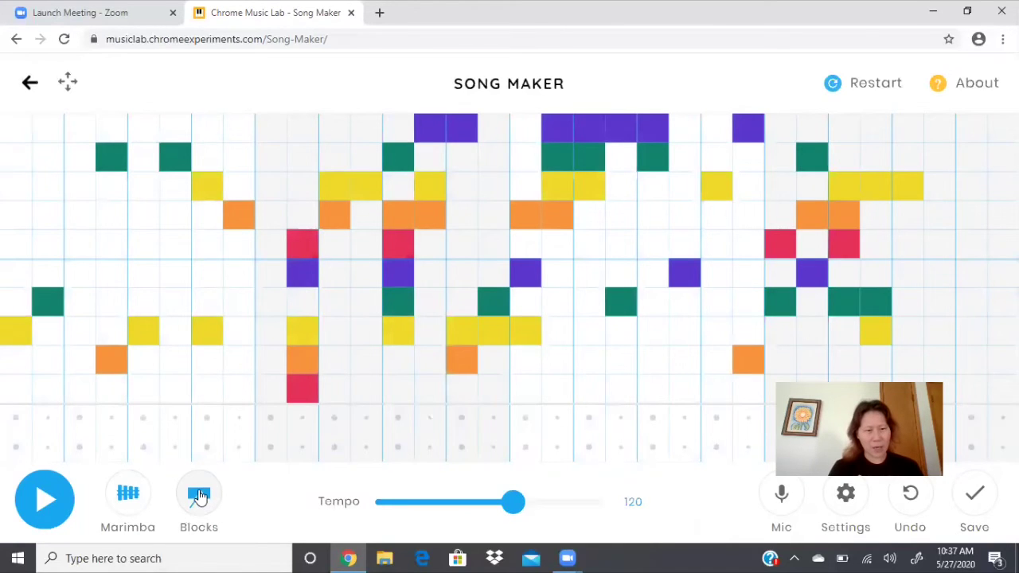
click(200, 497)
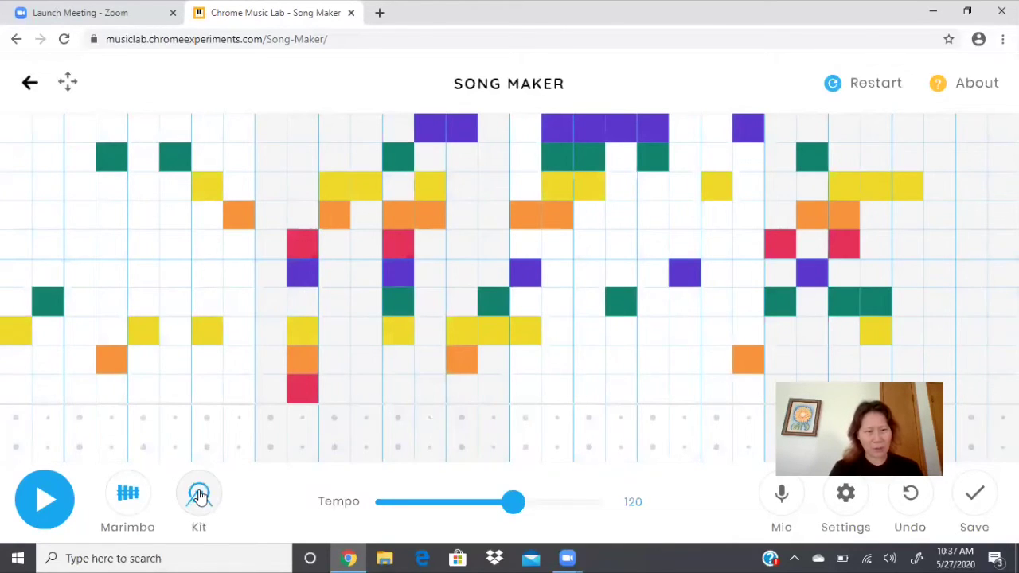
click(200, 495)
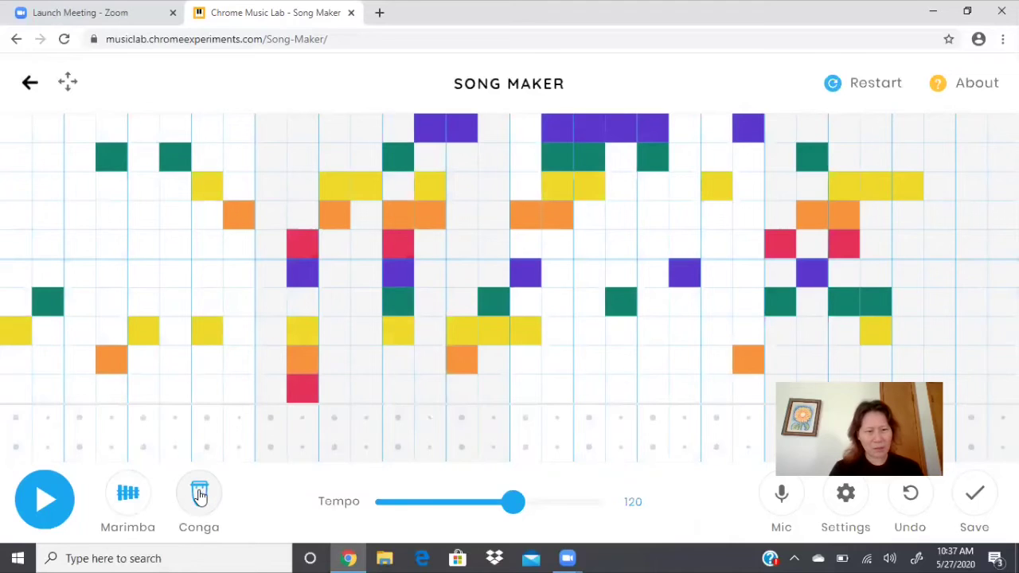
click(198, 496)
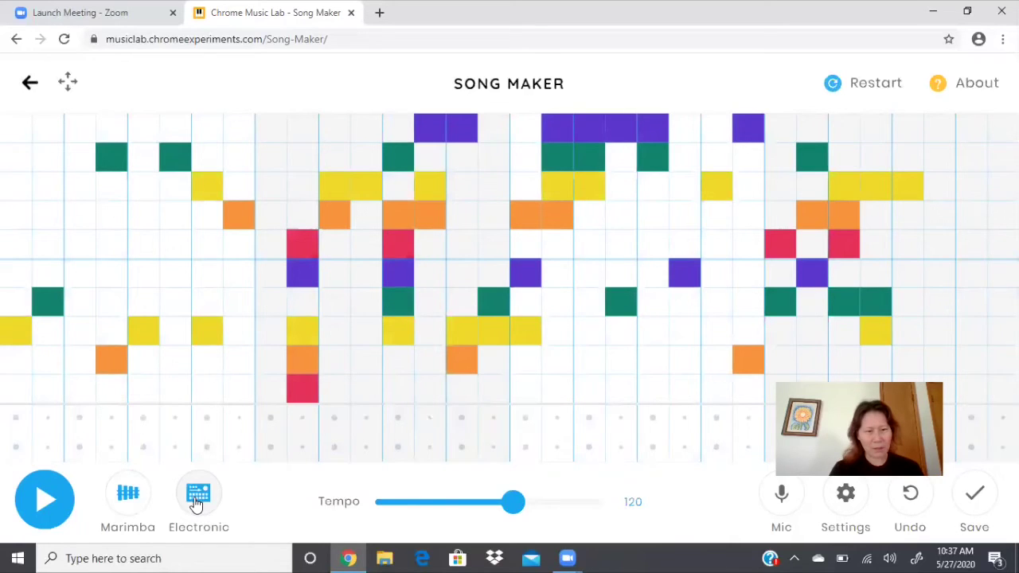
click(201, 497)
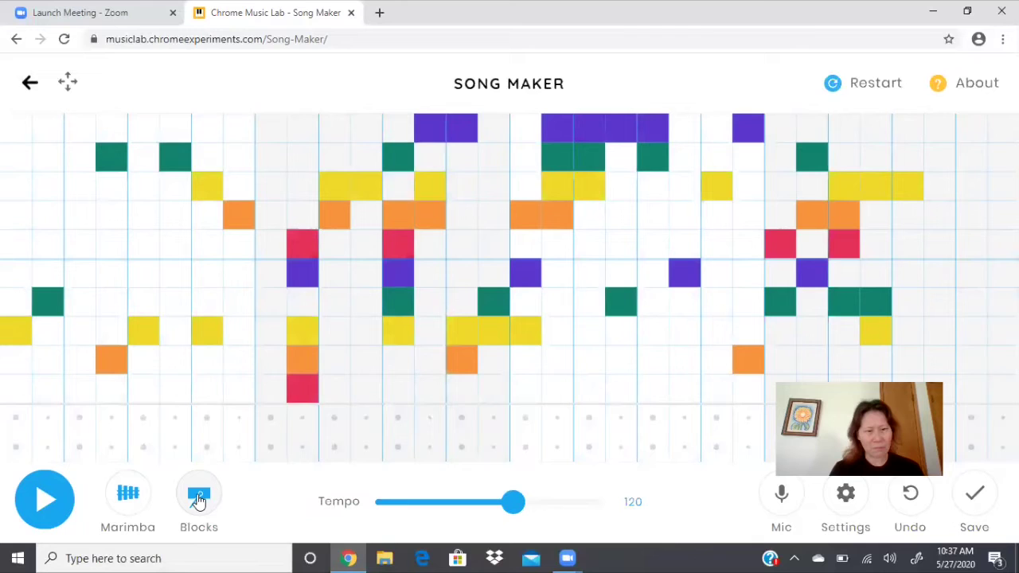
click(200, 497)
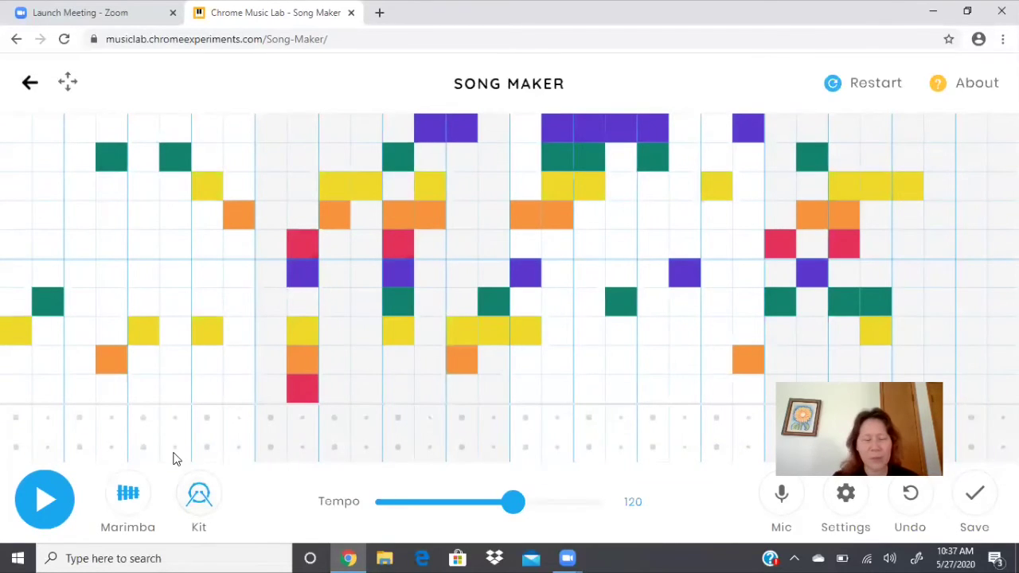
Add top-row and bottom-row Kit drum hits, remove one extra hit, then start playback
click(17, 418)
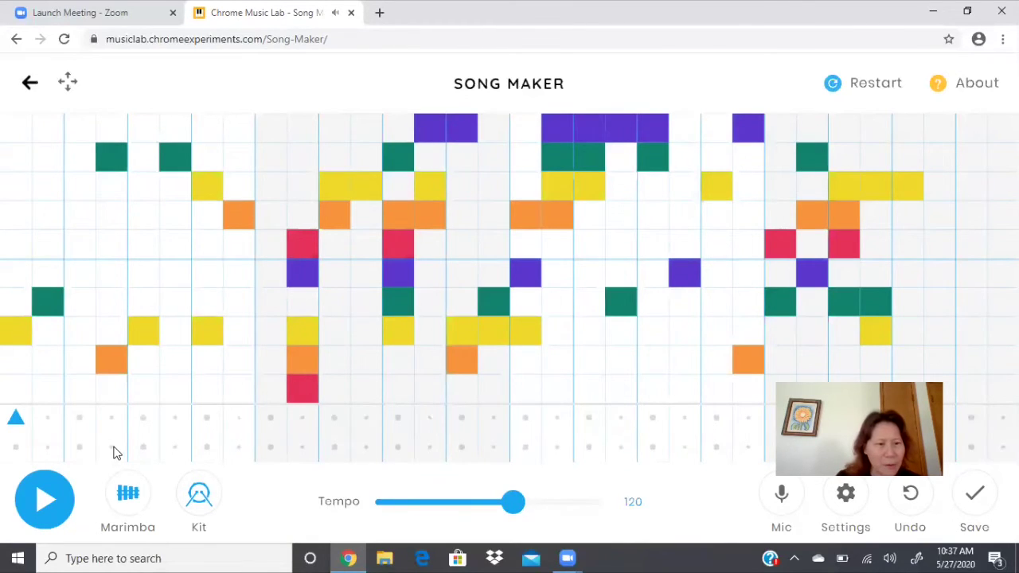
click(112, 449)
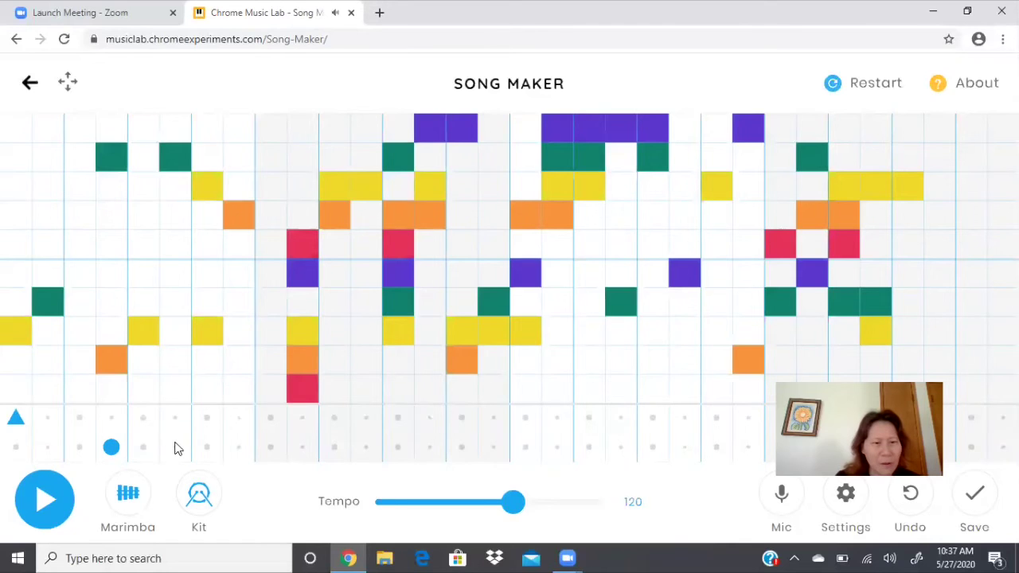
click(240, 448)
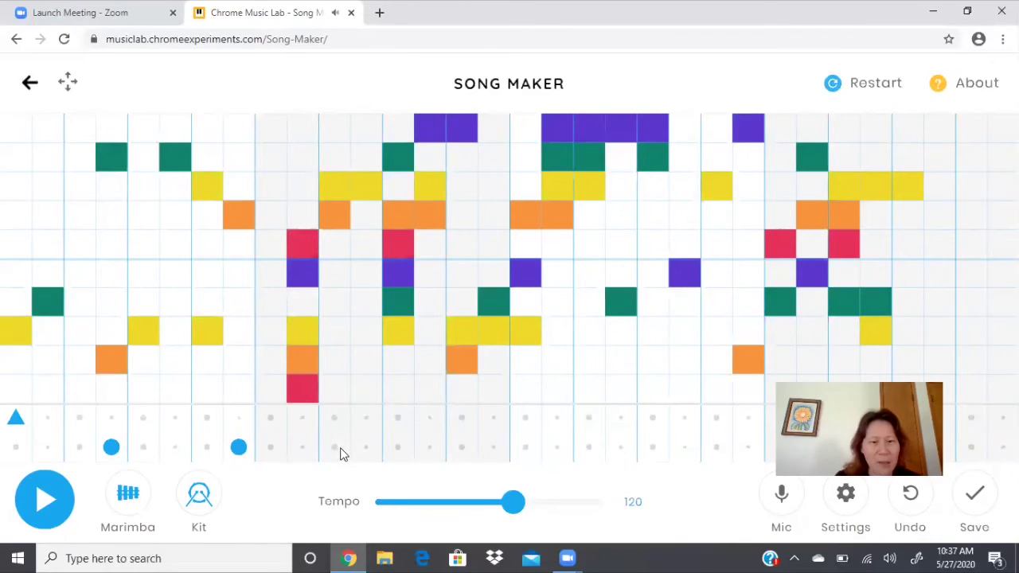
click(366, 448)
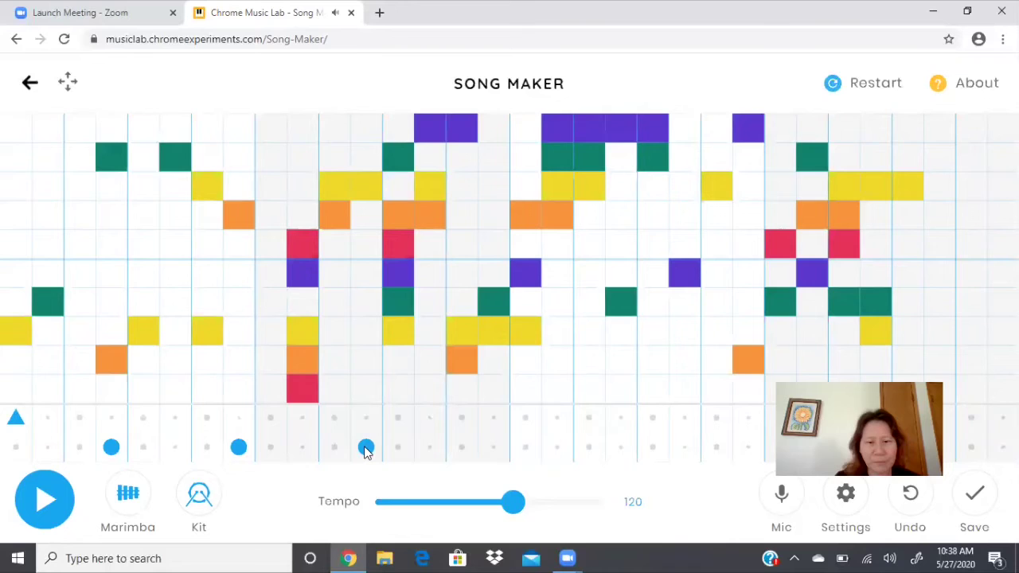
click(366, 448)
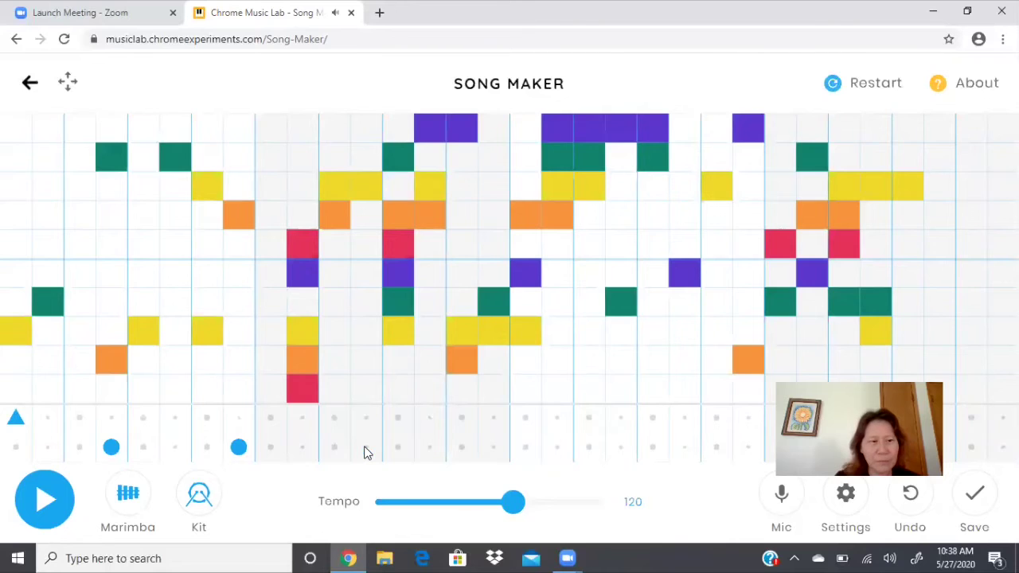
click(143, 418)
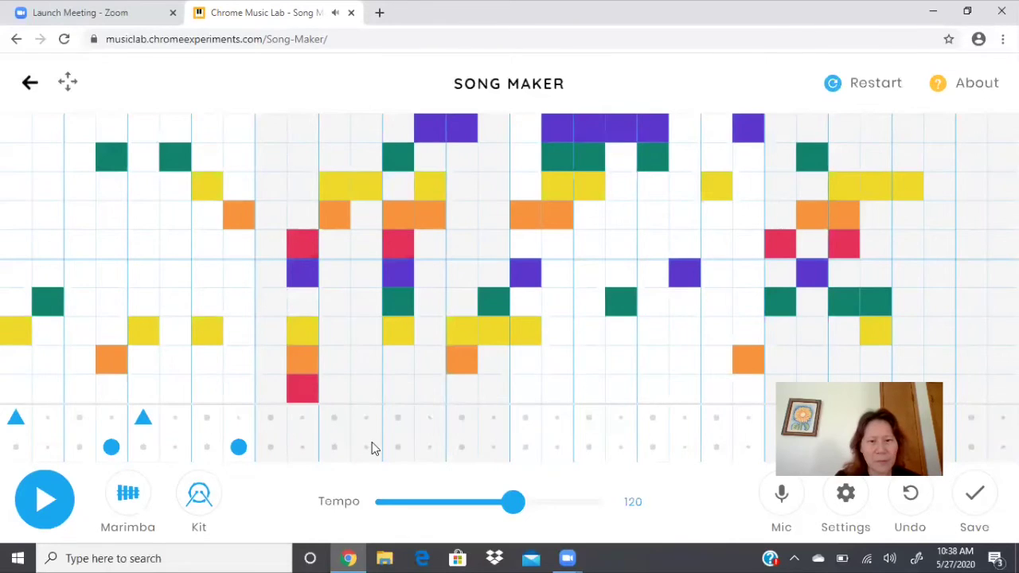
click(46, 498)
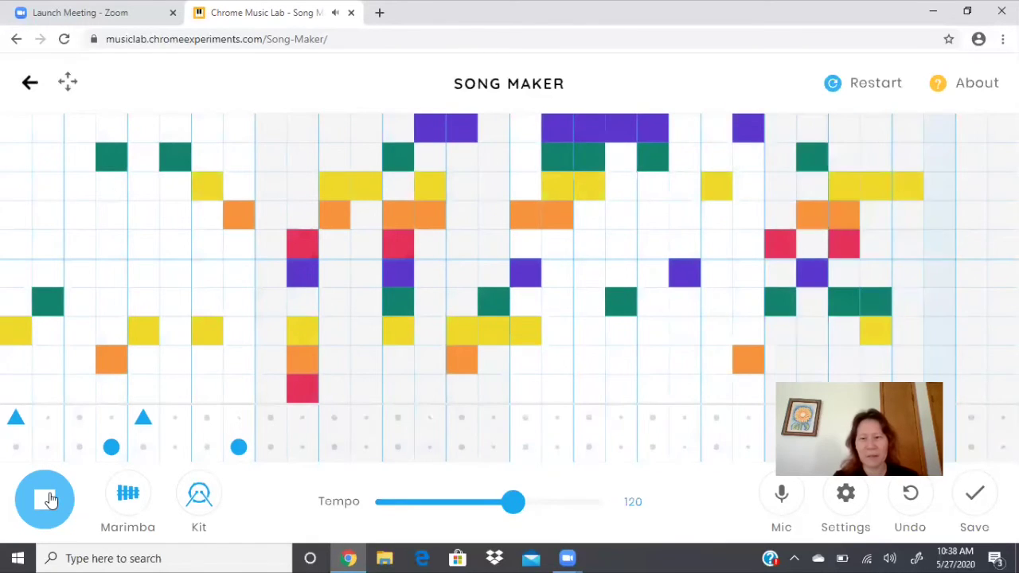
Stop playback and undo six times to clear every drum hit
click(48, 499)
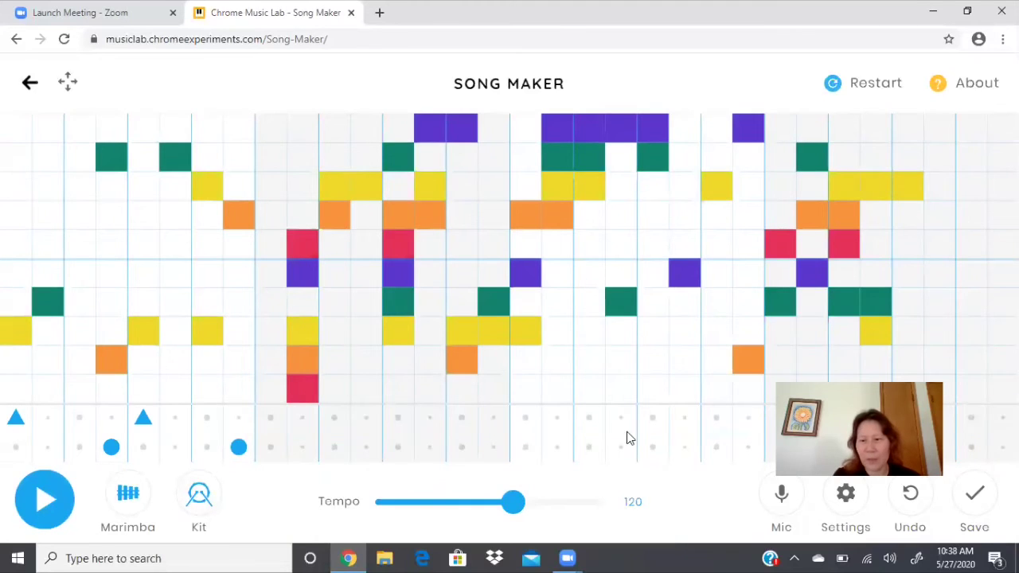
click(916, 498)
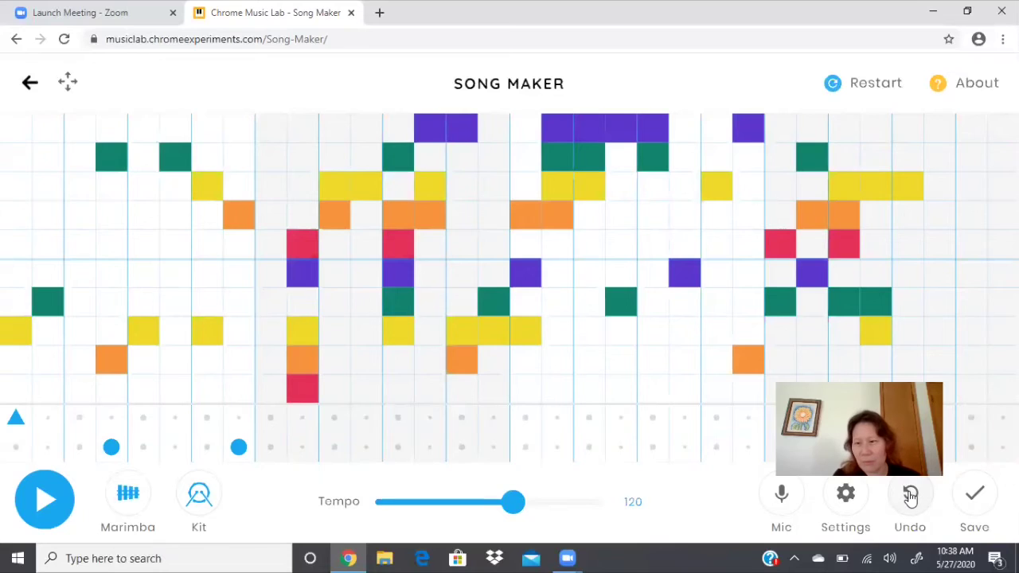
click(913, 500)
click(909, 502)
click(909, 502)
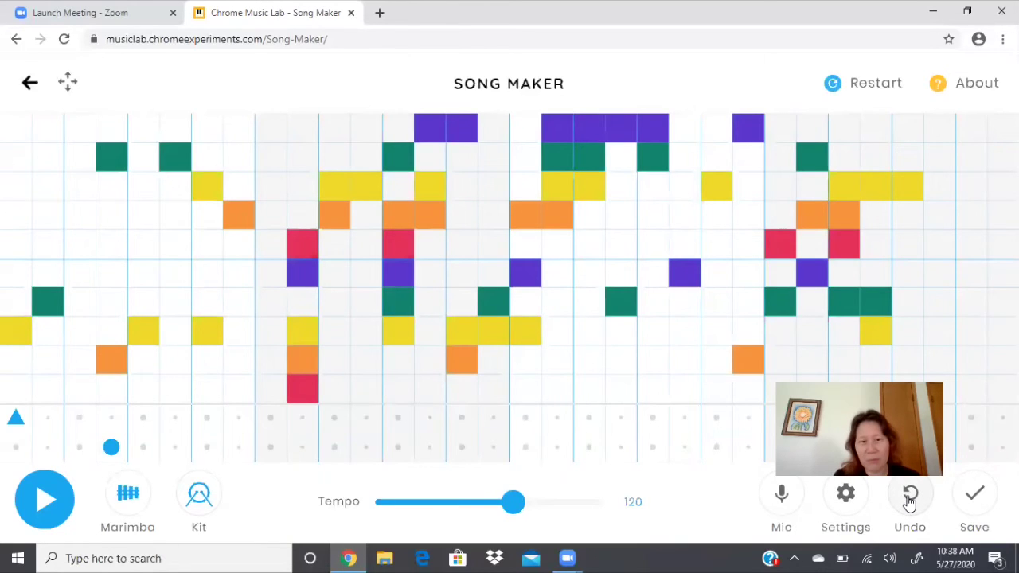
click(909, 501)
click(910, 502)
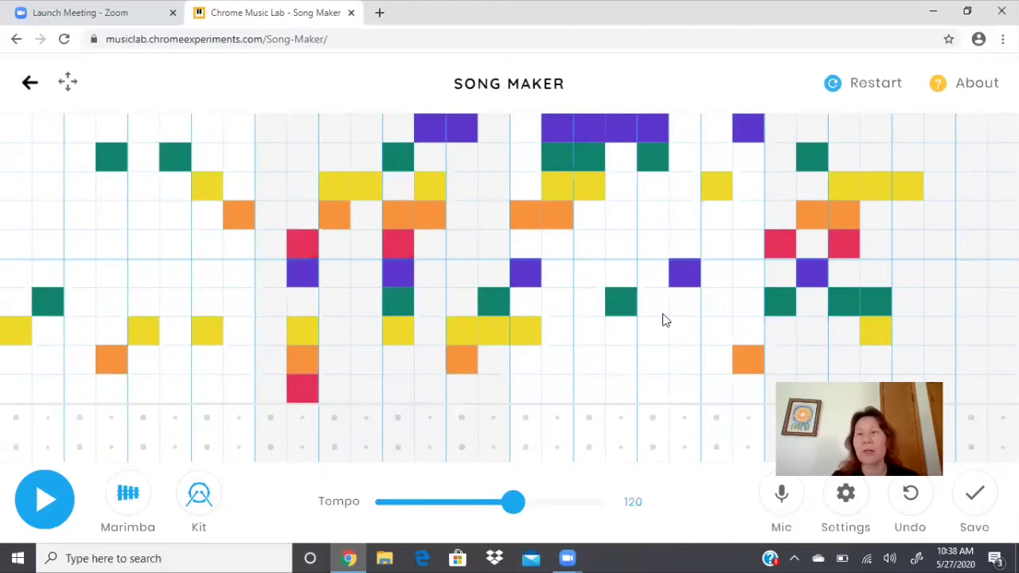
Restart with an empty grid and paint a rising staircase of notes at the left
click(875, 84)
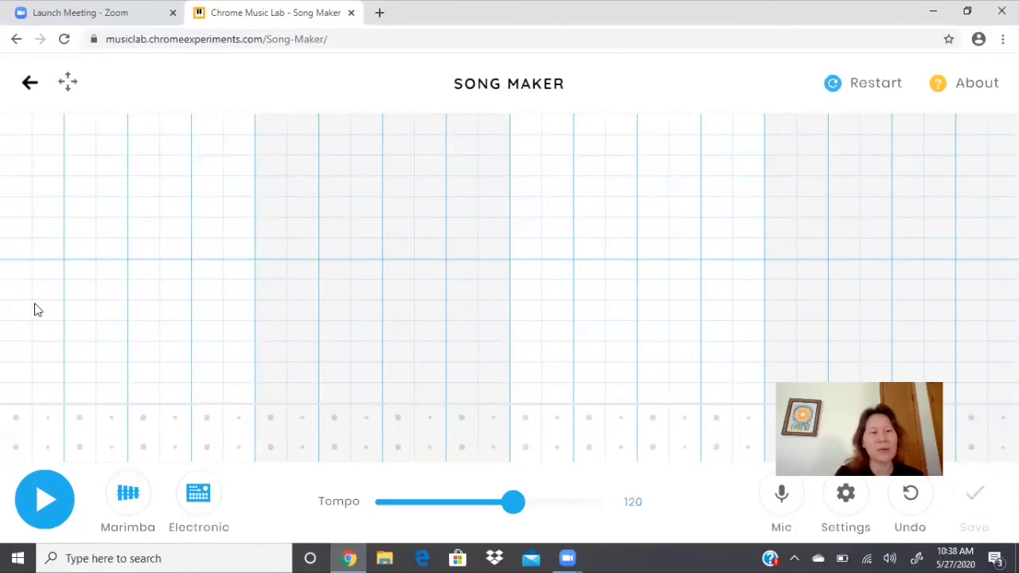
mouse_move(34, 310)
mouse_down()
mouse_move(61, 251)
mouse_move(175, 206)
mouse_up()
Paint a rising diagonal toward the top, purple and green notes on the right, and one top-right note
drag(392, 335, 655, 106)
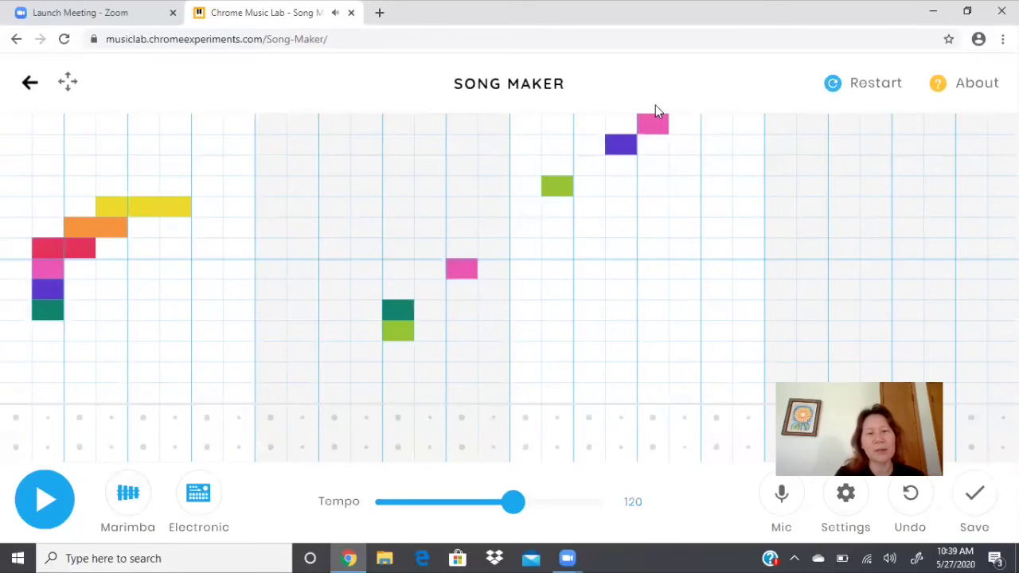
mouse_move(937, 310)
mouse_down()
mouse_move(864, 293)
mouse_move(705, 316)
mouse_up()
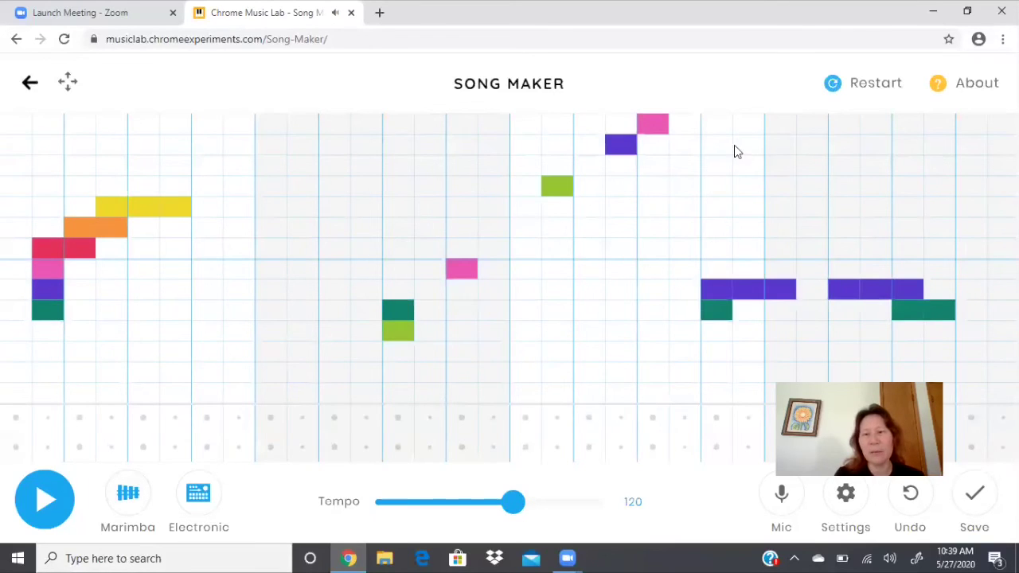
click(783, 151)
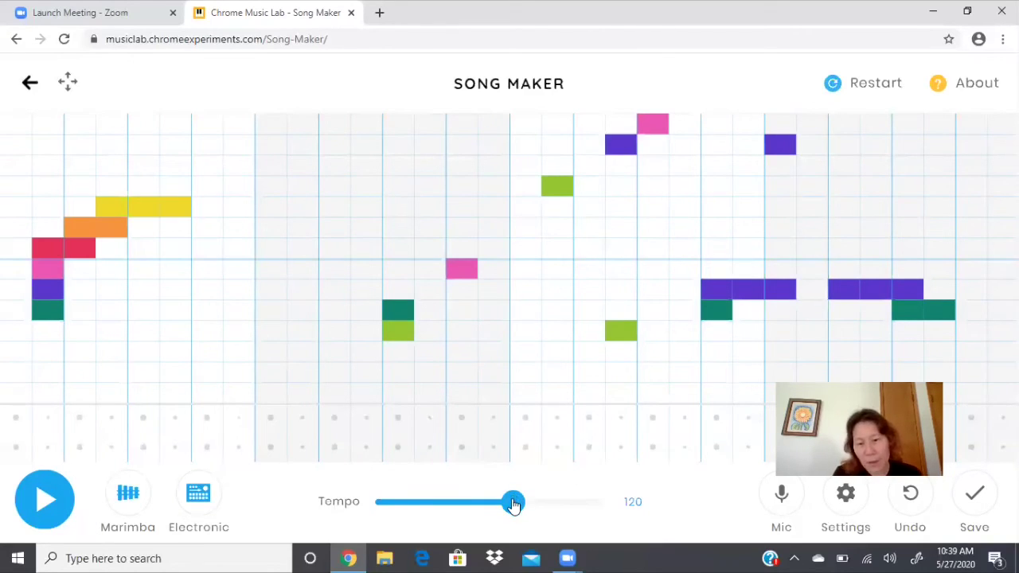
Slow the tempo to 80 and play the song through
drag(513, 503, 468, 508)
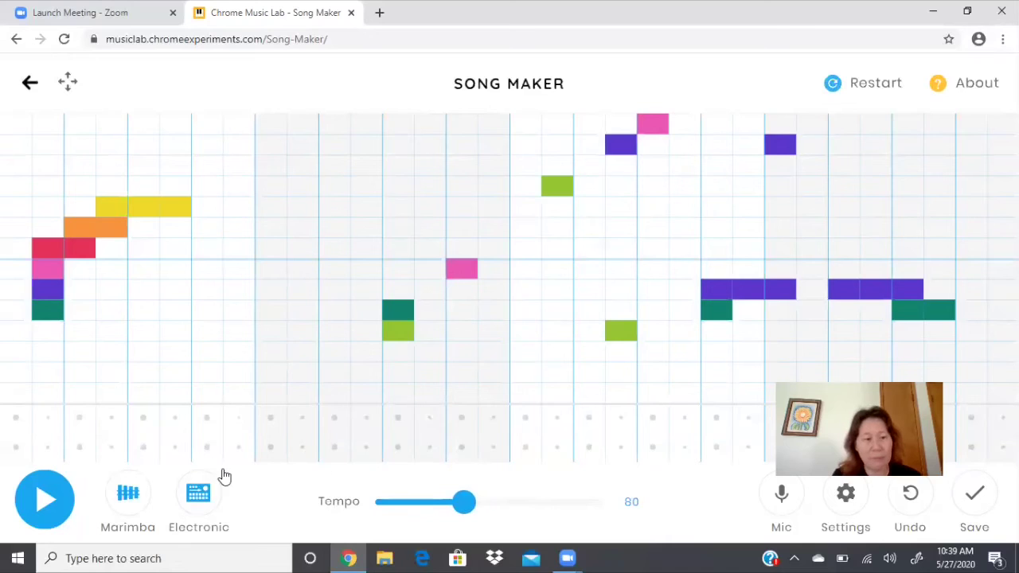
click(43, 502)
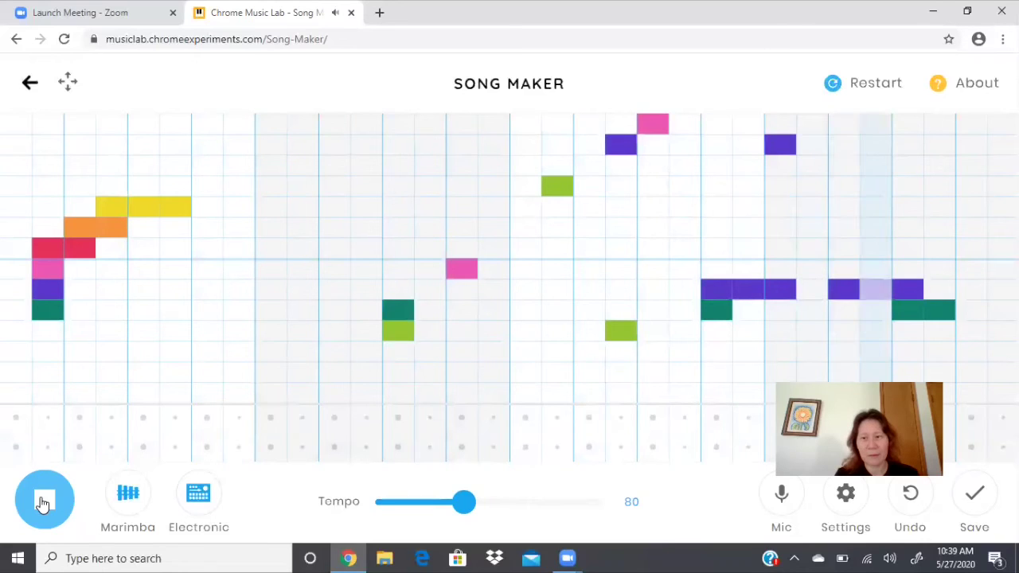
click(40, 507)
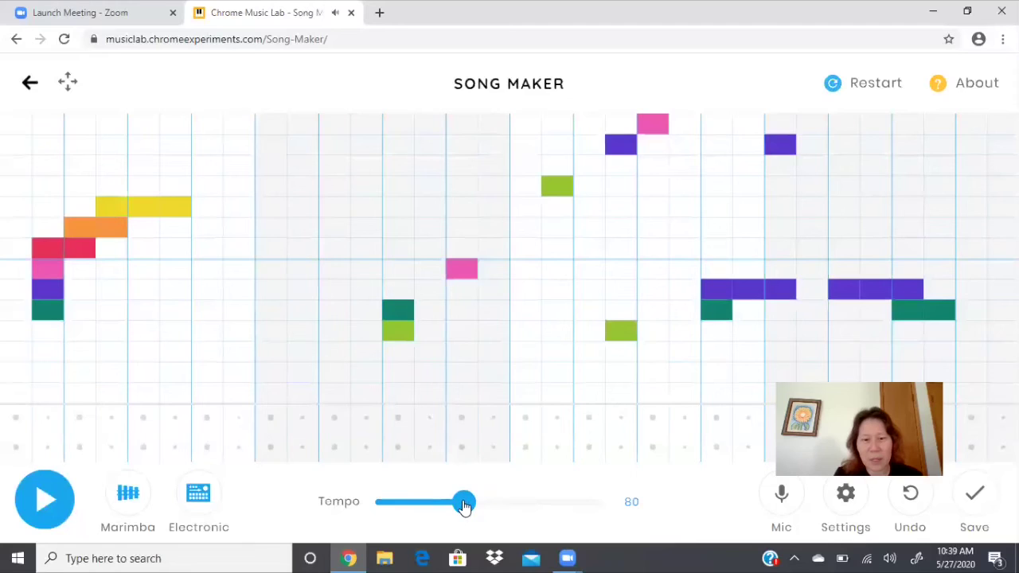
Raise the tempo to 240 and play the song again
drag(464, 507, 603, 500)
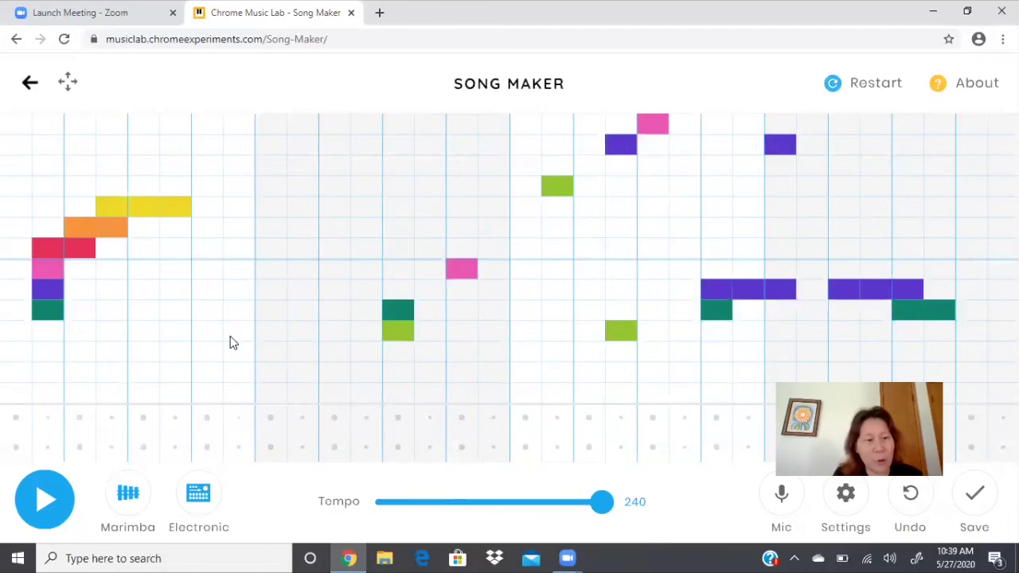
click(44, 500)
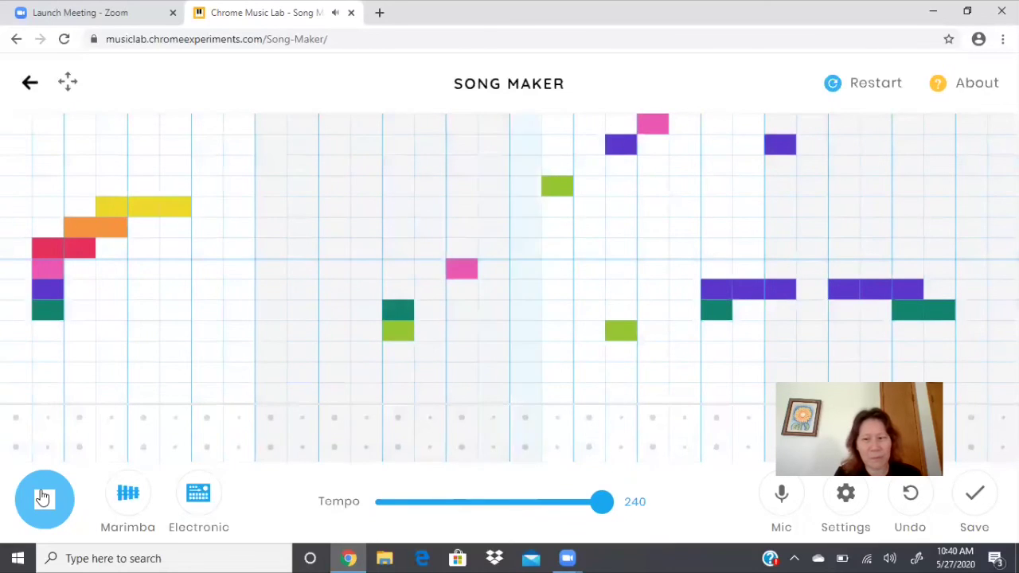
click(42, 498)
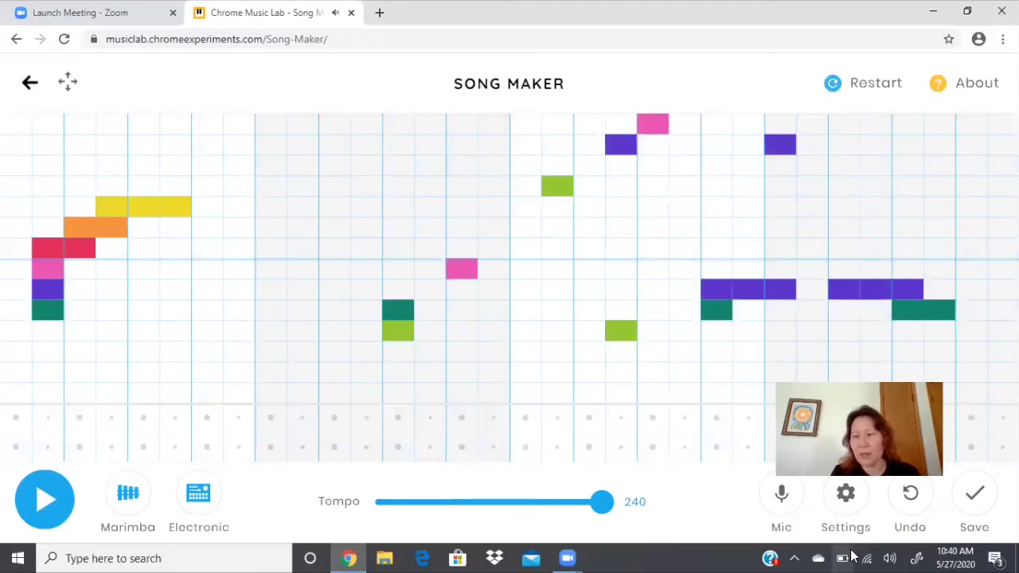
Save the tempo-240 song, copy its shareable link, and dismiss the saved-song dialog
click(973, 500)
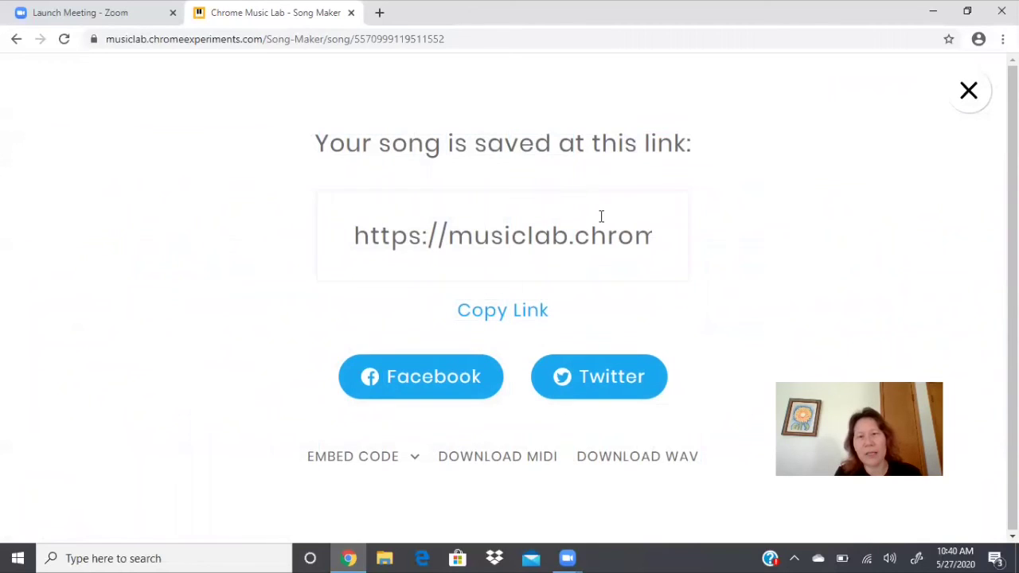
click(521, 313)
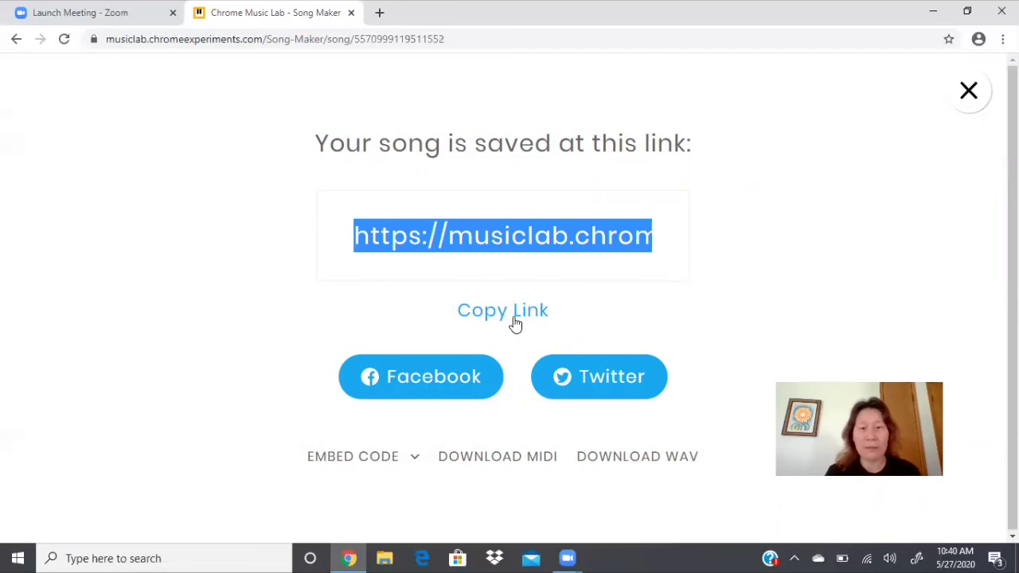
click(971, 93)
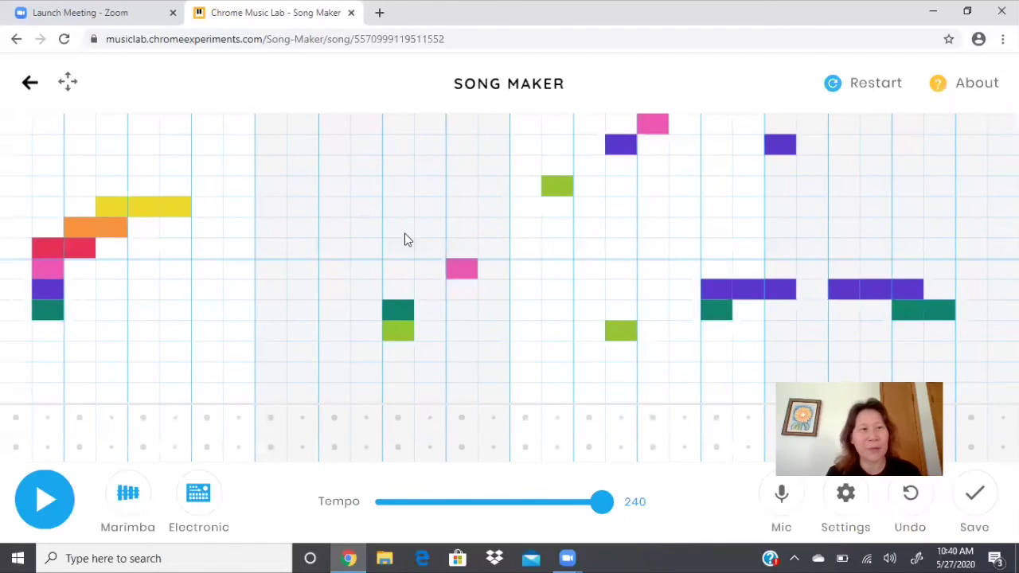